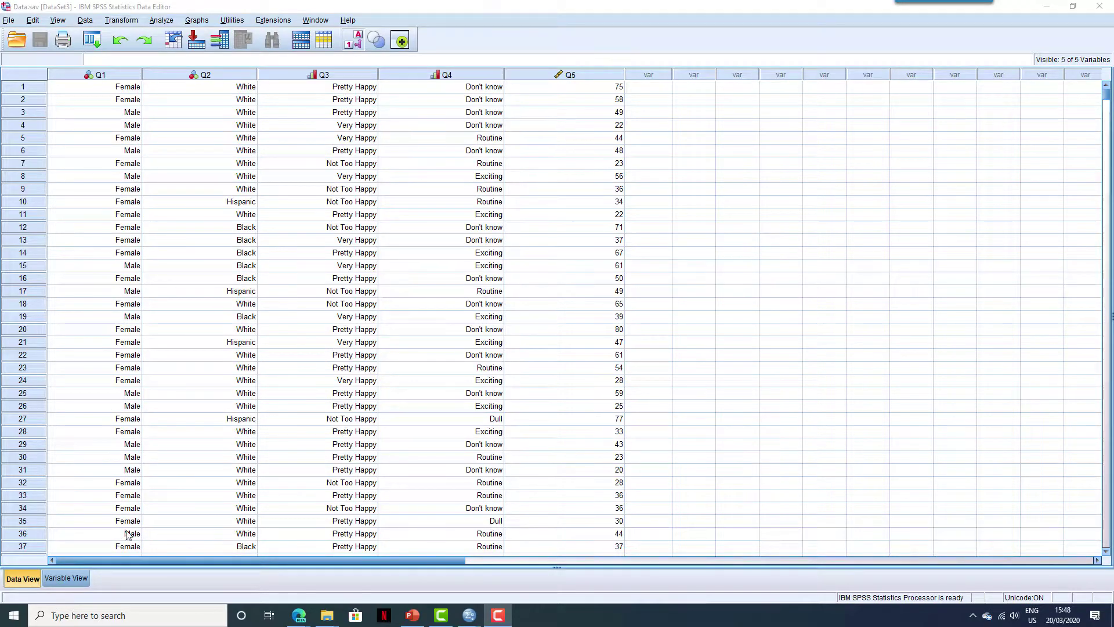
Show the variable definitions and inspect the value labels of General Happiness (Q3) and Is Life Exciting or Dull (Q4).
left_click(82, 578)
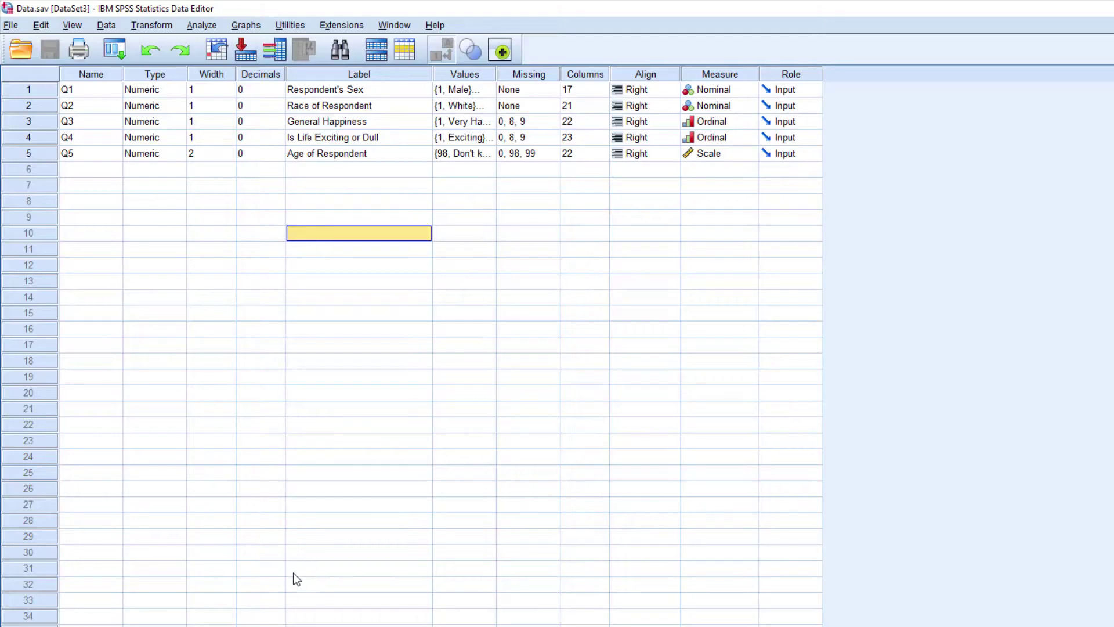
left_click(490, 121)
left_click(696, 463)
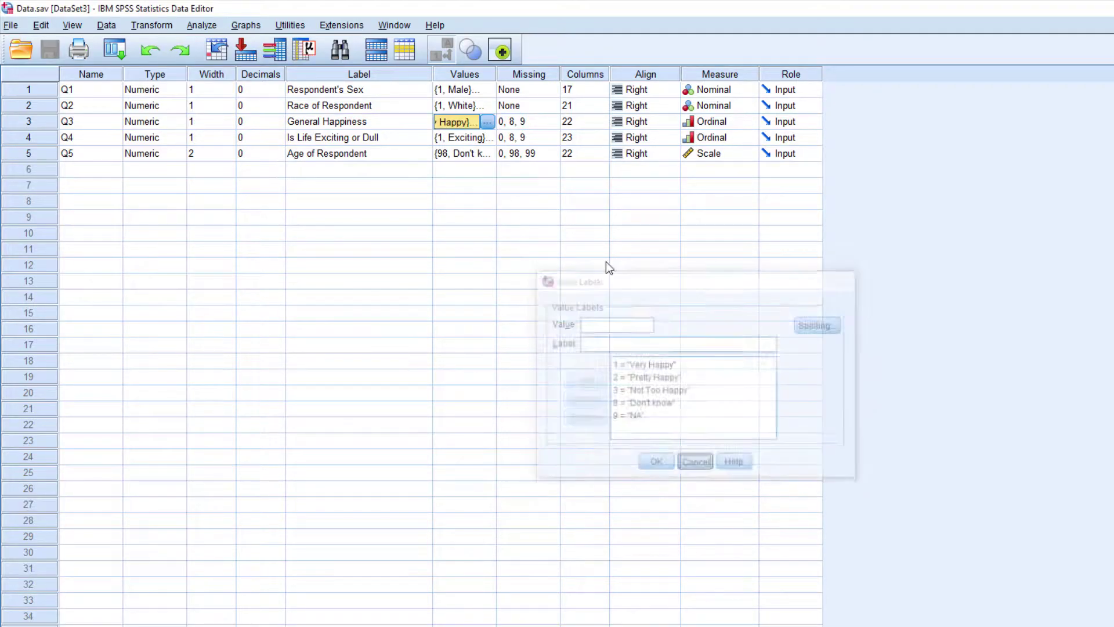
left_click(489, 137)
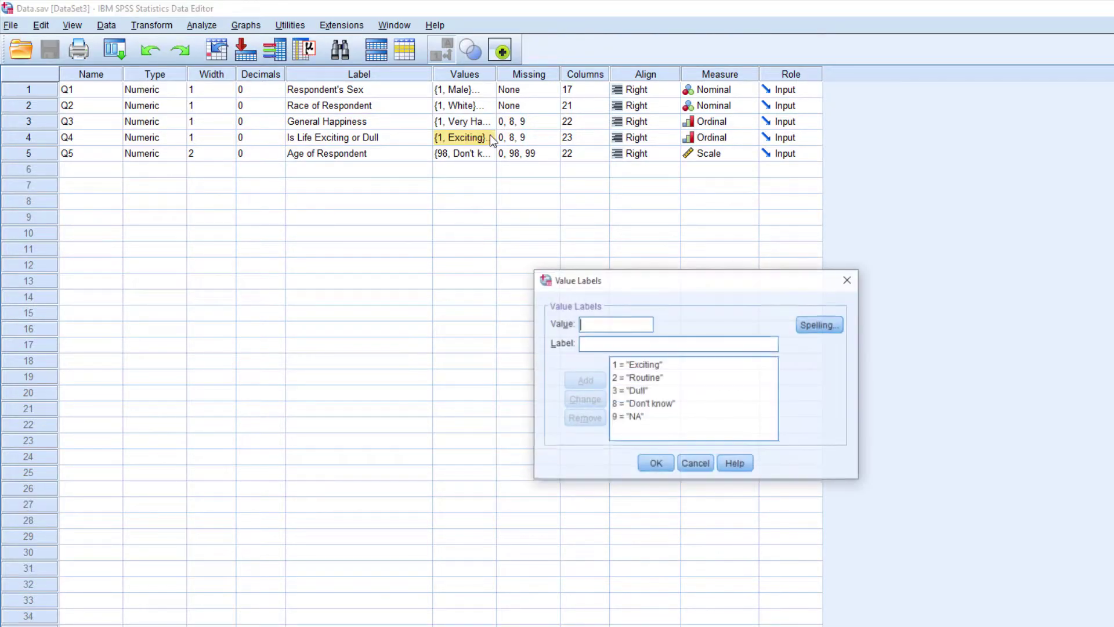
left_click(696, 463)
left_click(450, 301)
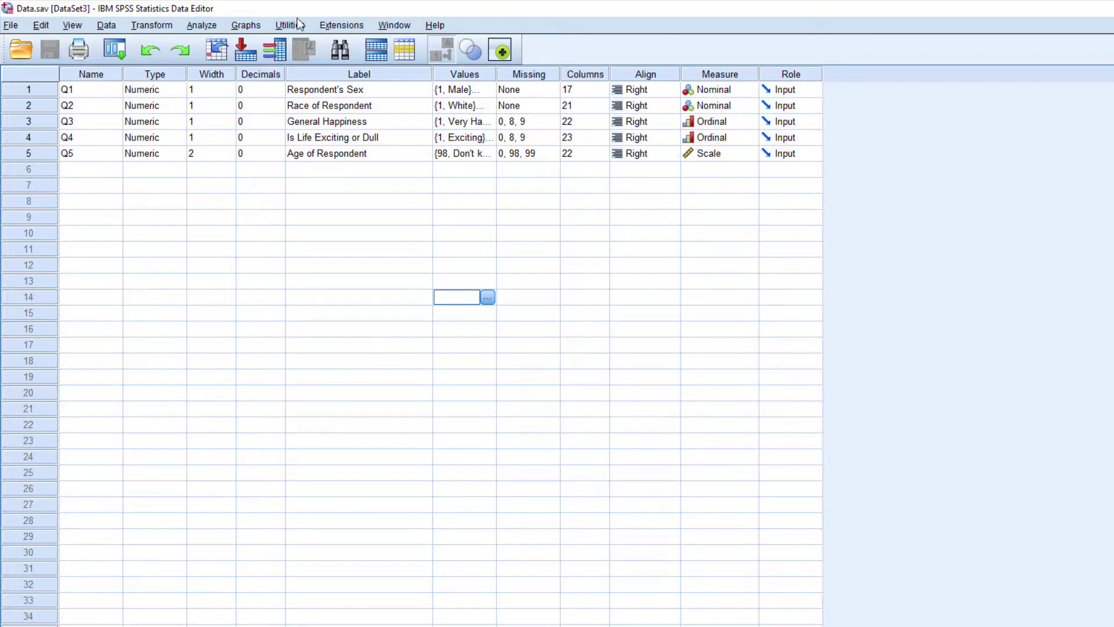
Run a Frequencies analysis with a frequency table for the General Happiness variable.
left_click(211, 25)
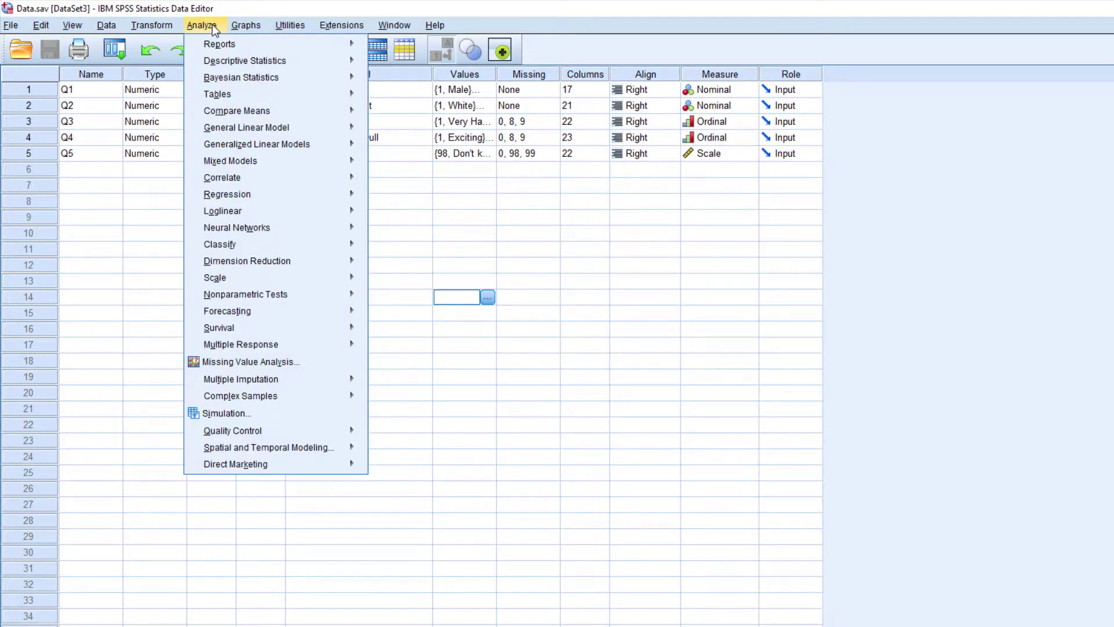
mouse_move(305, 68)
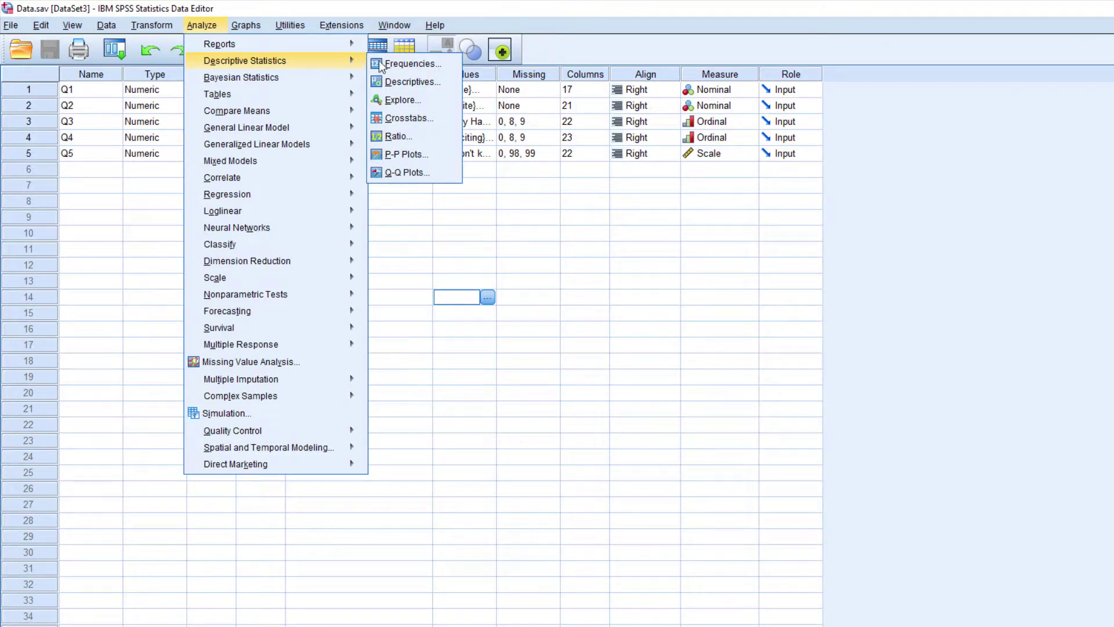
left_click(444, 67)
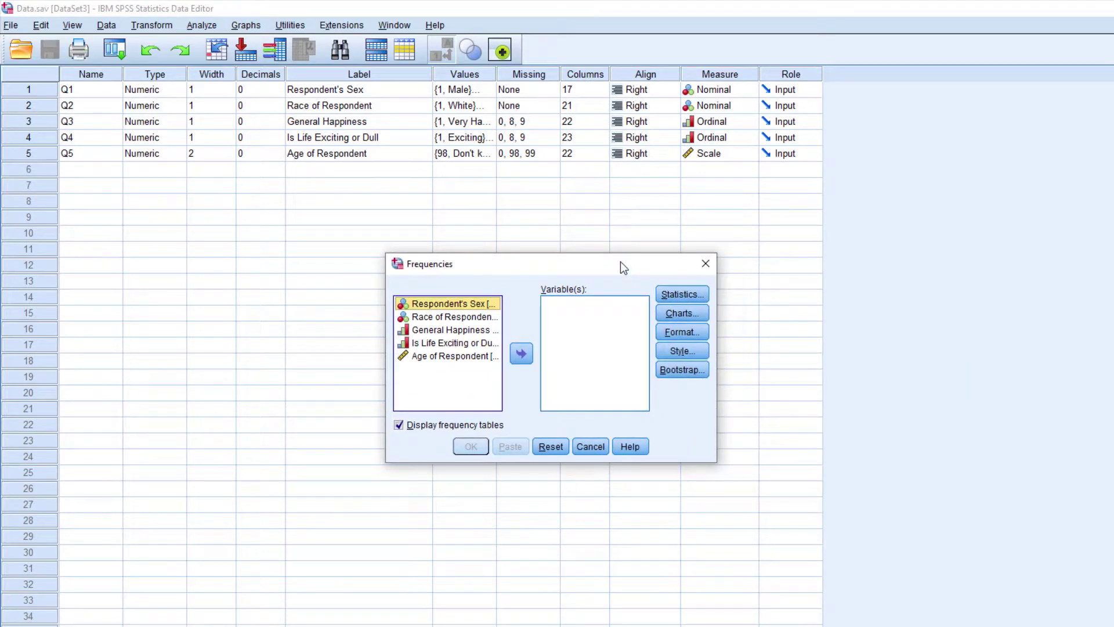
left_click(478, 331)
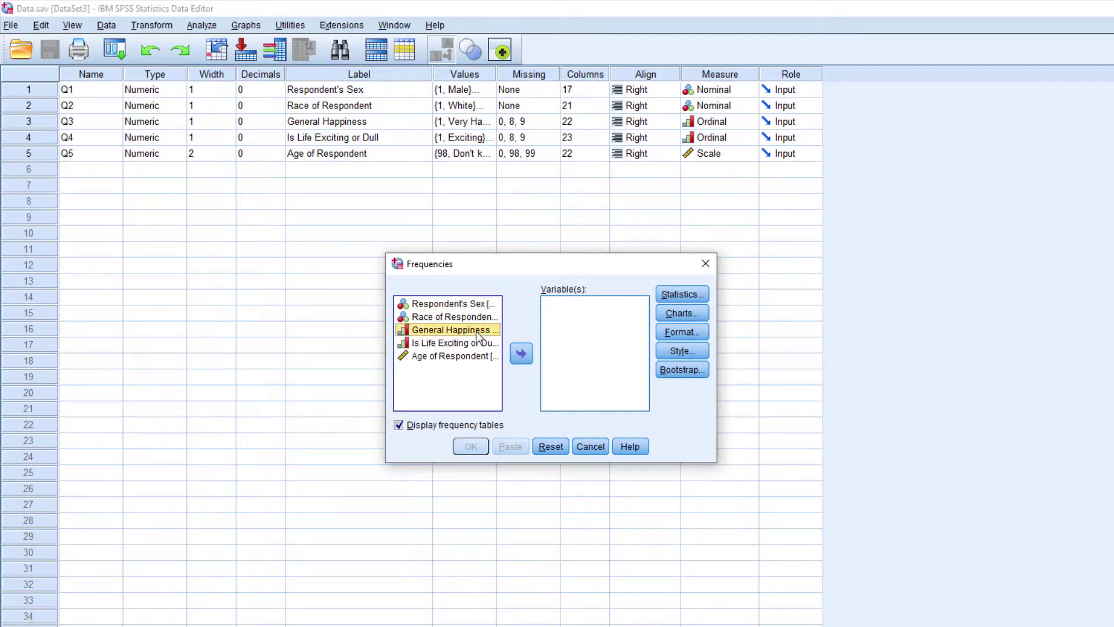
left_click(520, 353)
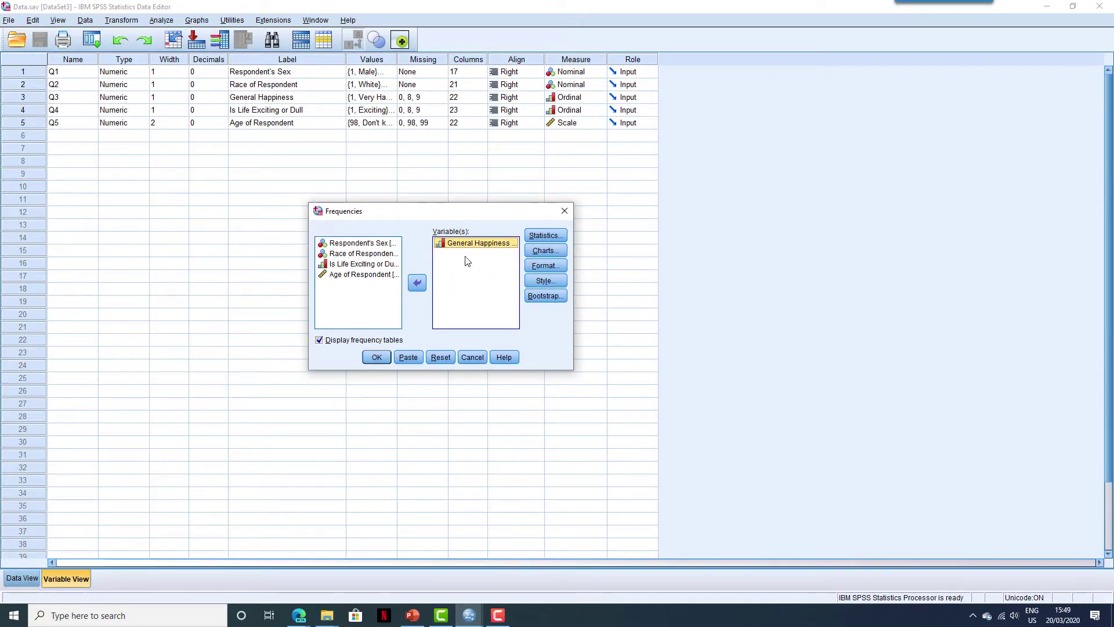
left_click(376, 357)
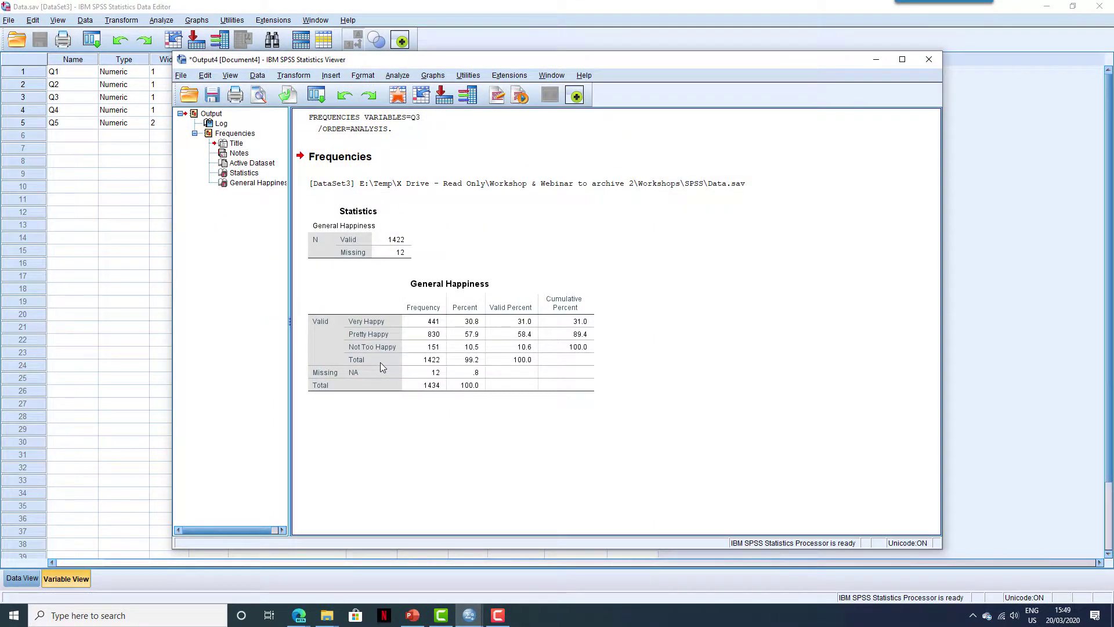
Examine the General Happiness frequency table and close the output without saving it.
left_click(382, 362)
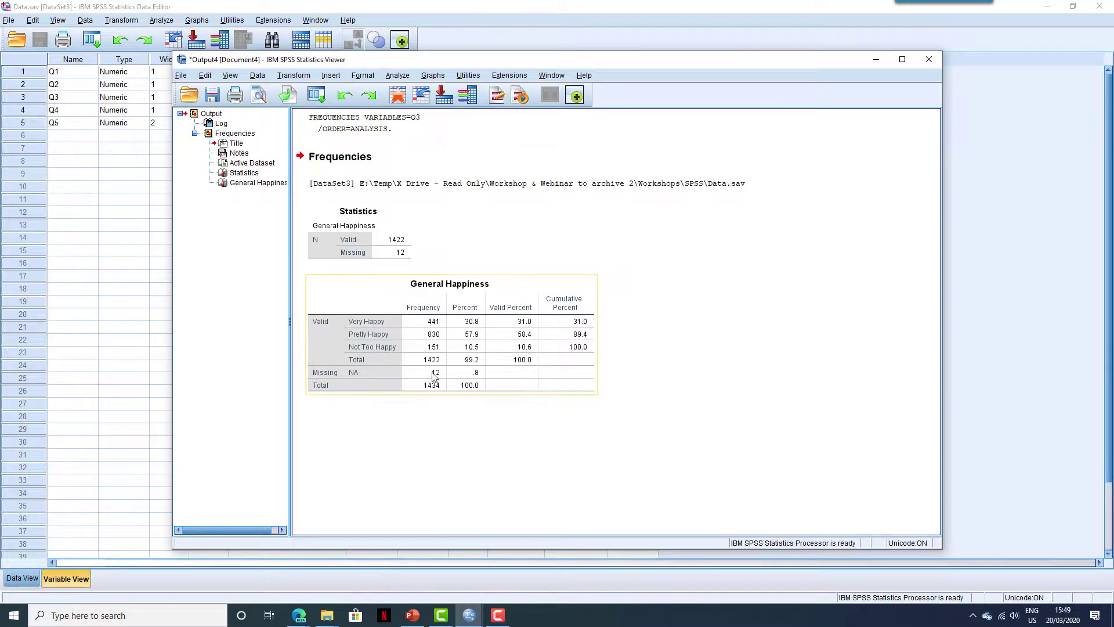
right_click(539, 384)
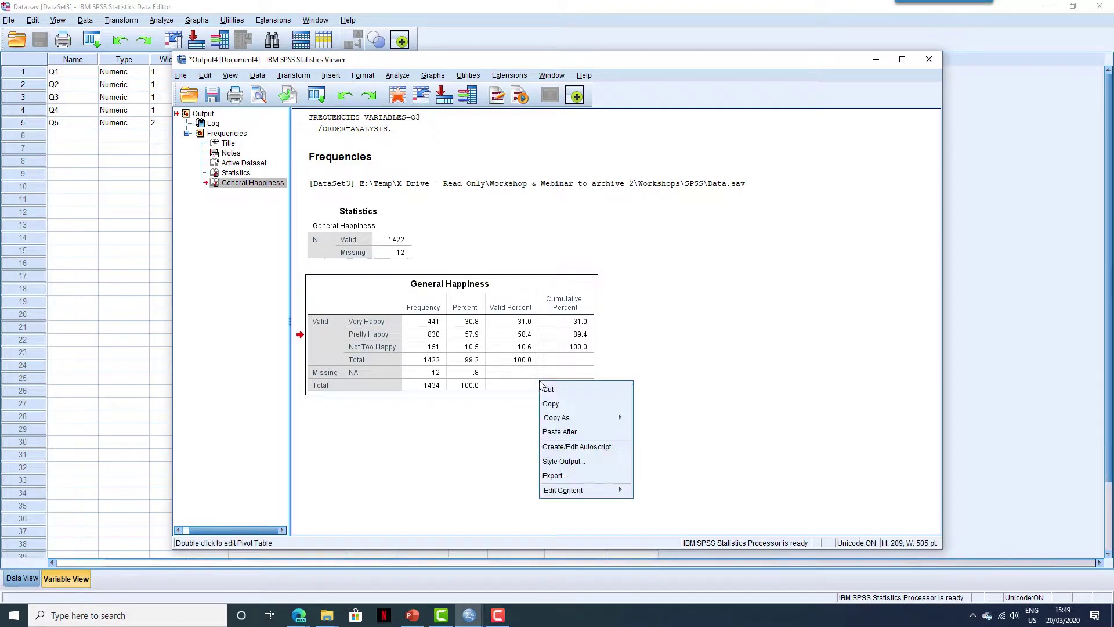
left_click(671, 324)
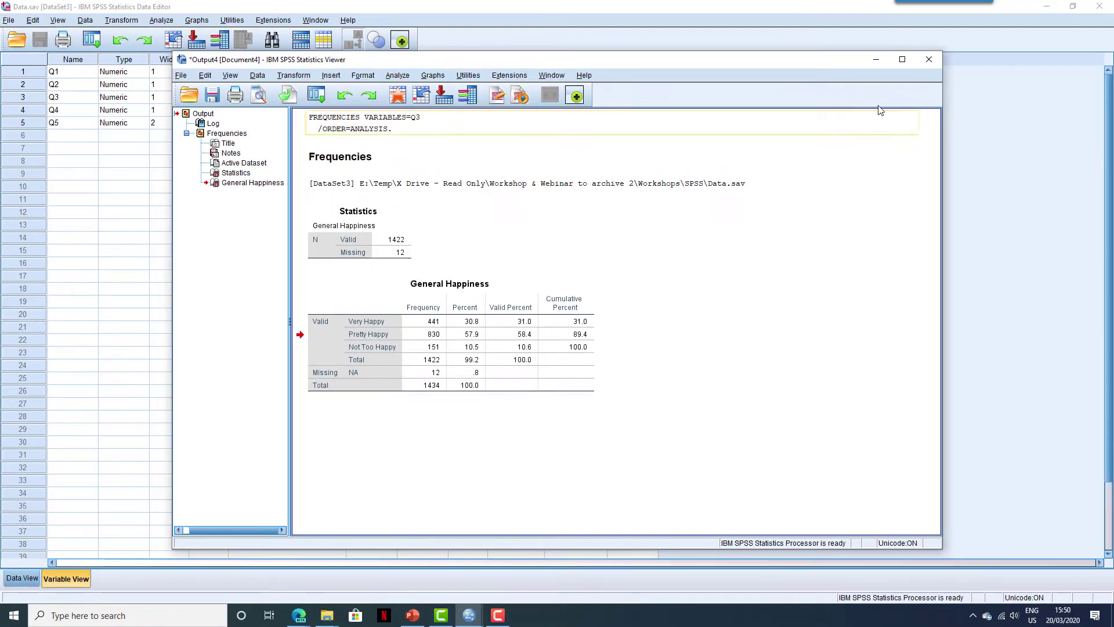
left_click(929, 59)
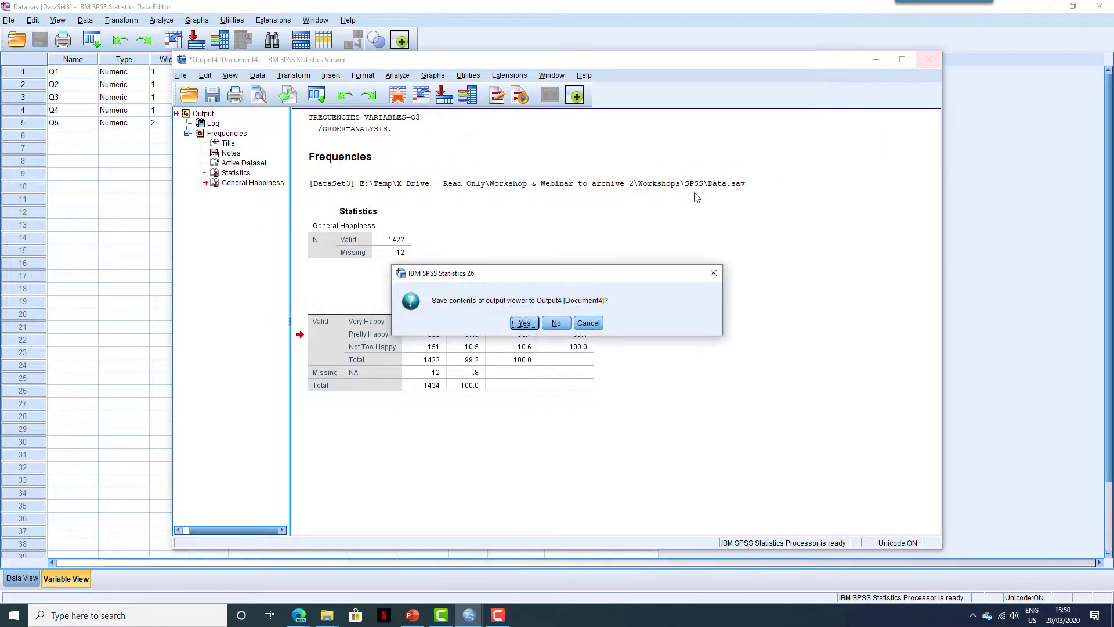
left_click(567, 323)
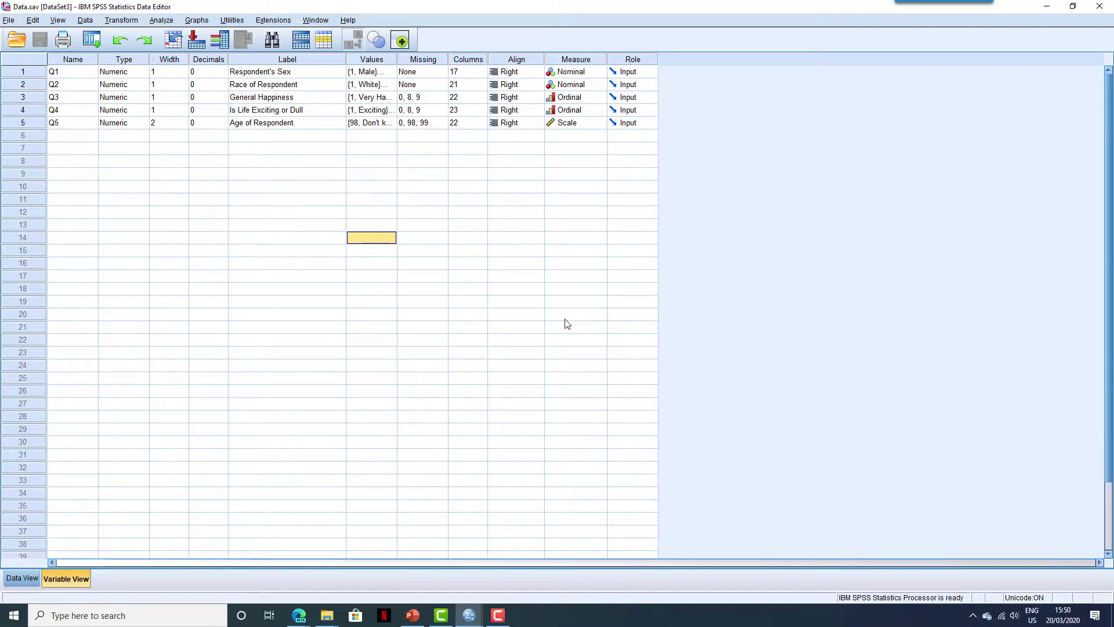
Set up a Descriptives analysis with Age of Respondent as its variable.
left_click(178, 23)
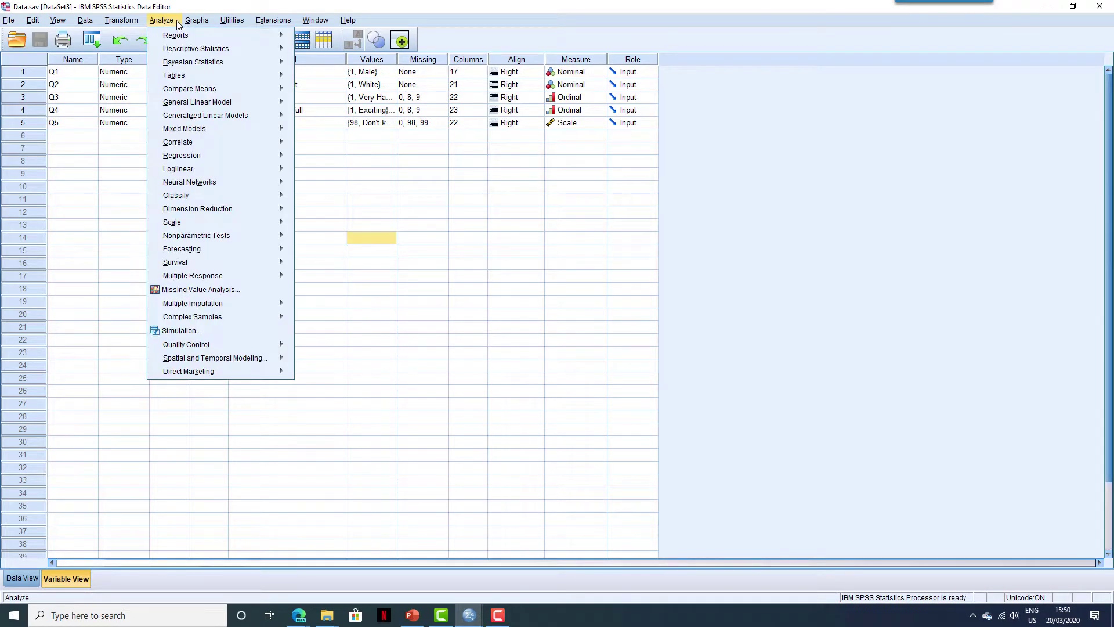
mouse_move(247, 52)
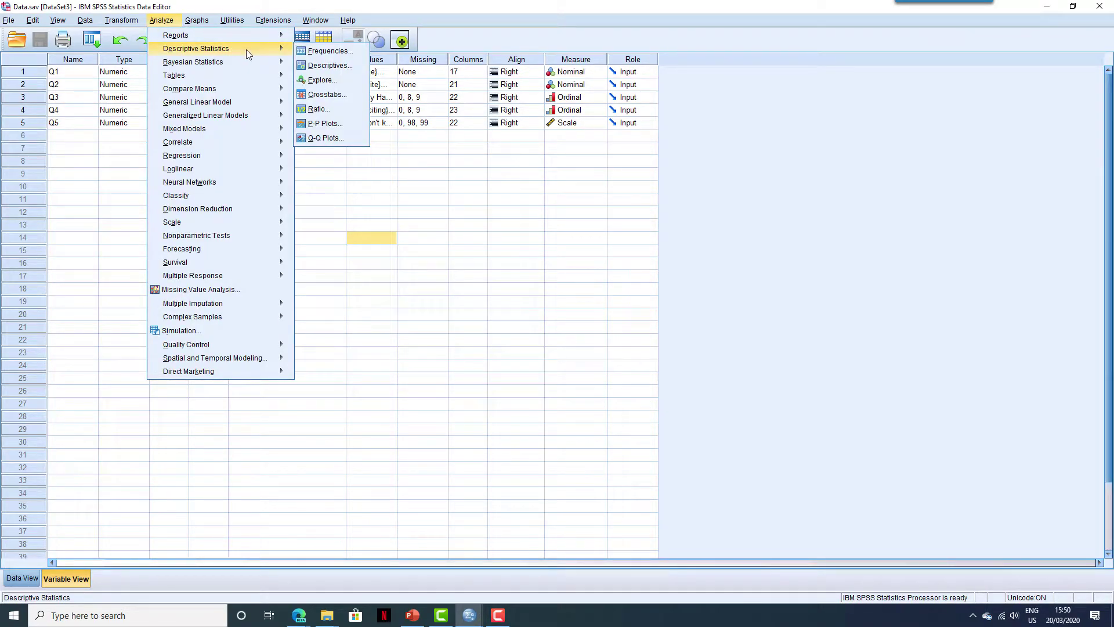
left_click(360, 65)
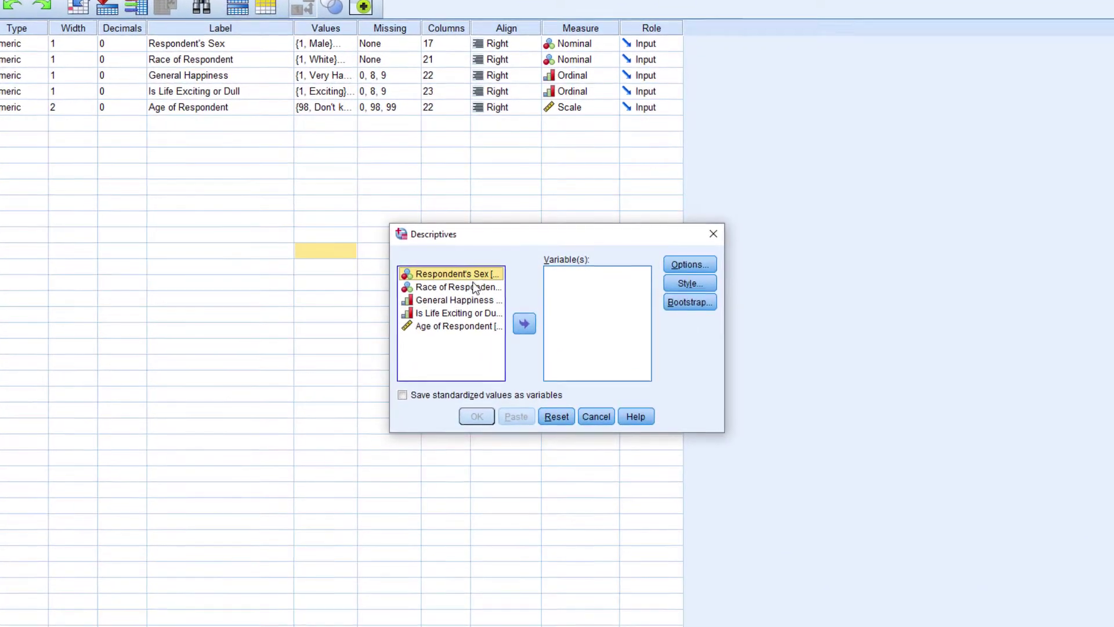
left_click(493, 324)
left_click(523, 327)
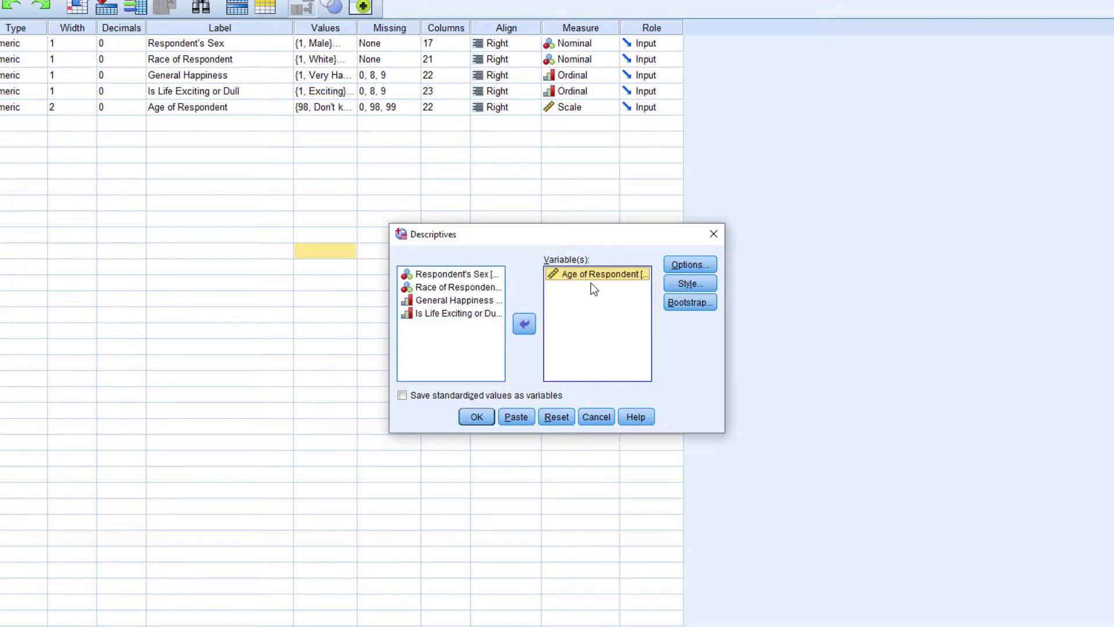
Run the Descriptives analysis with variance and range added to the statistics, and discard the output without saving.
left_click(709, 269)
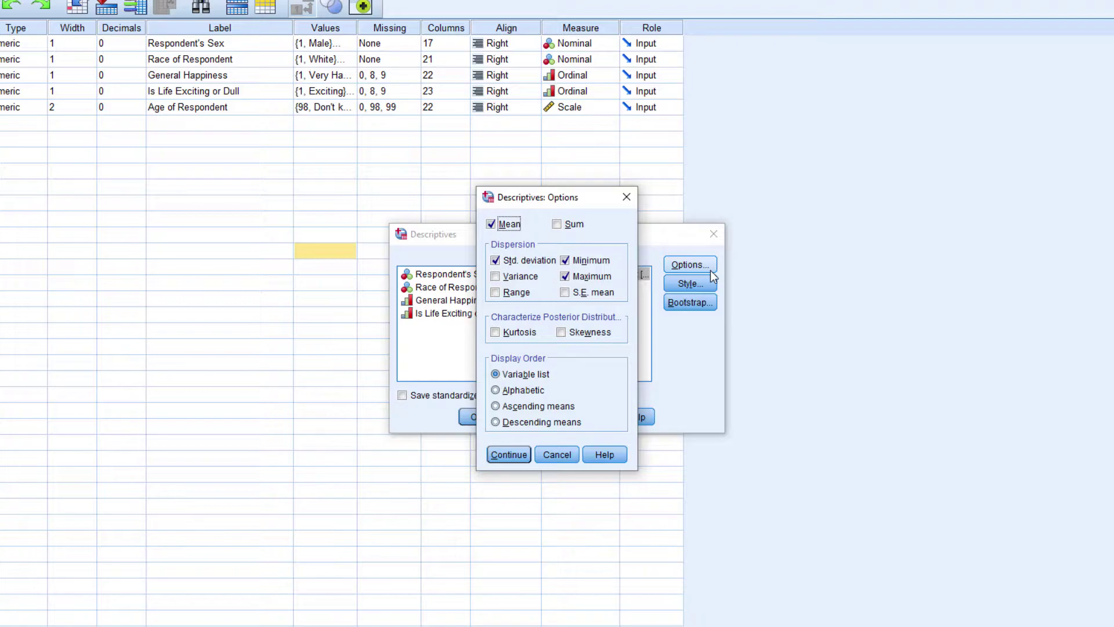
left_click(521, 293)
left_click(520, 456)
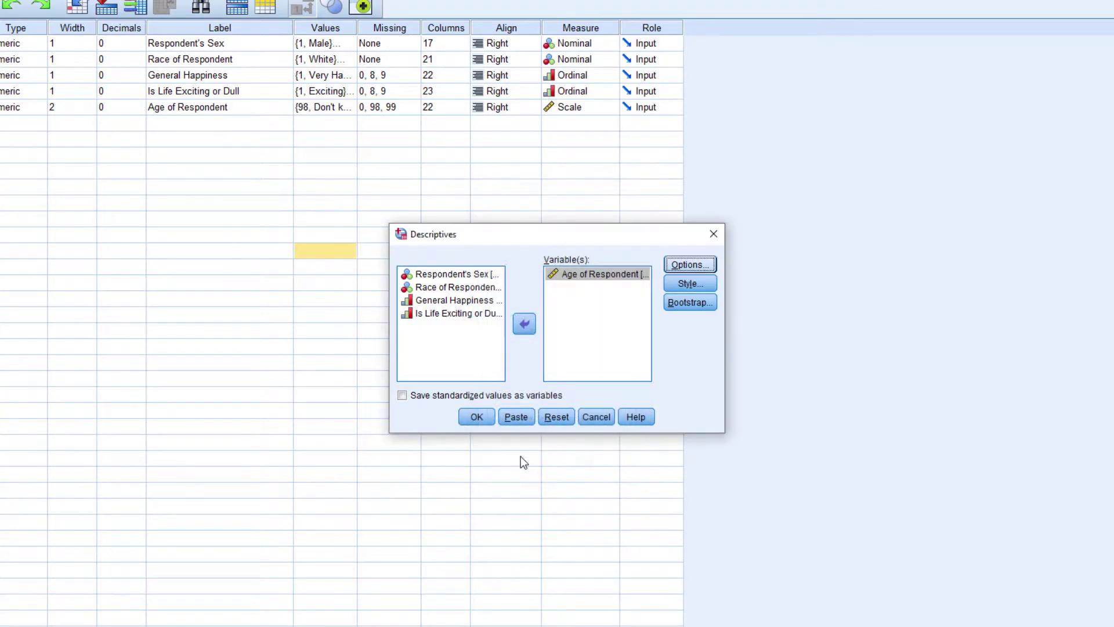
left_click(478, 421)
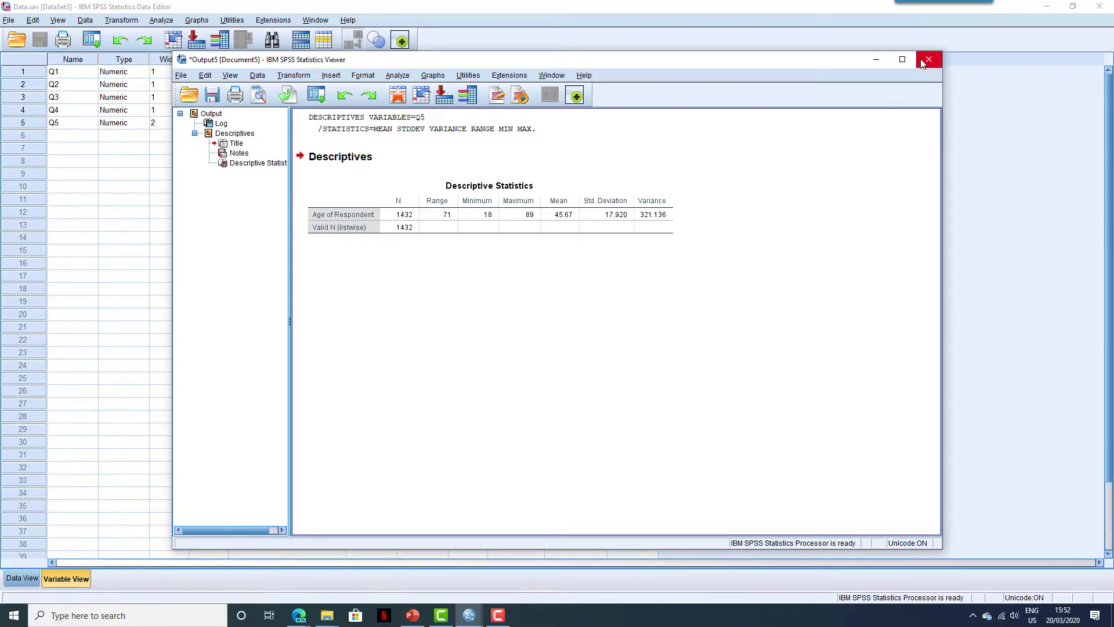
left_click(922, 64)
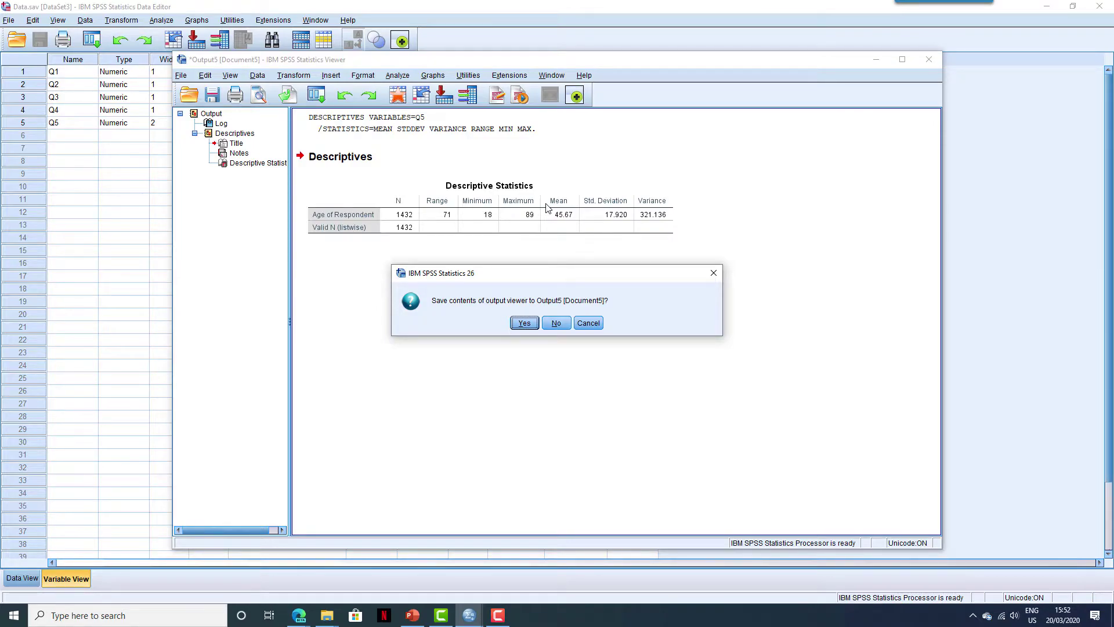
left_click(557, 323)
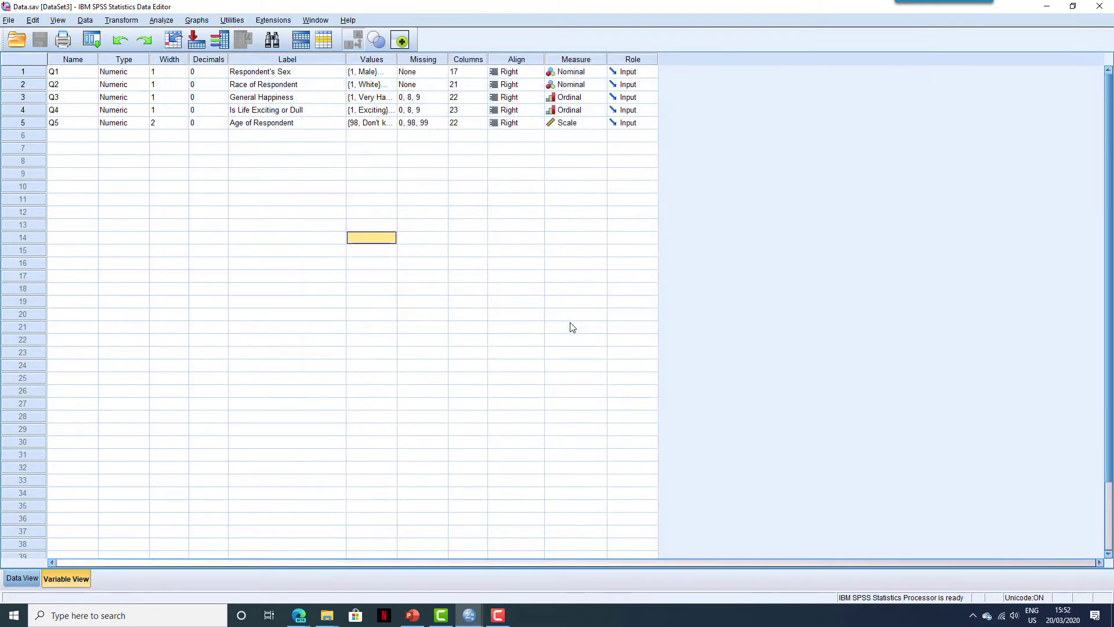
Run Crosstabs with Respondent's Sex in the rows and Is Life Exciting or Dull in the columns, and dismiss the output window.
left_click(161, 20)
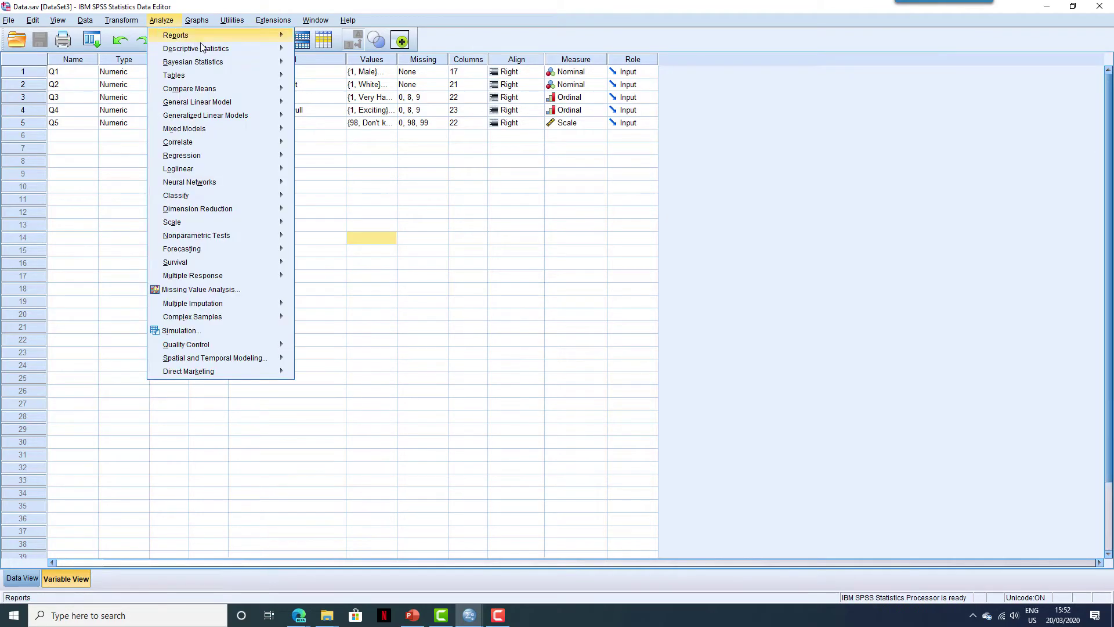
mouse_move(248, 51)
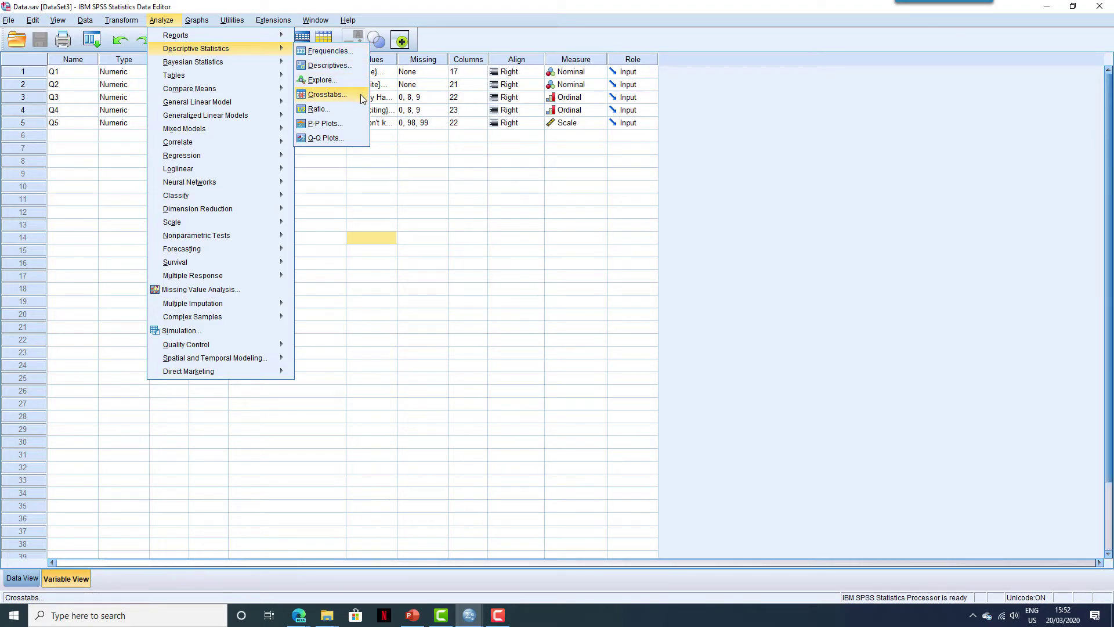
left_click(328, 95)
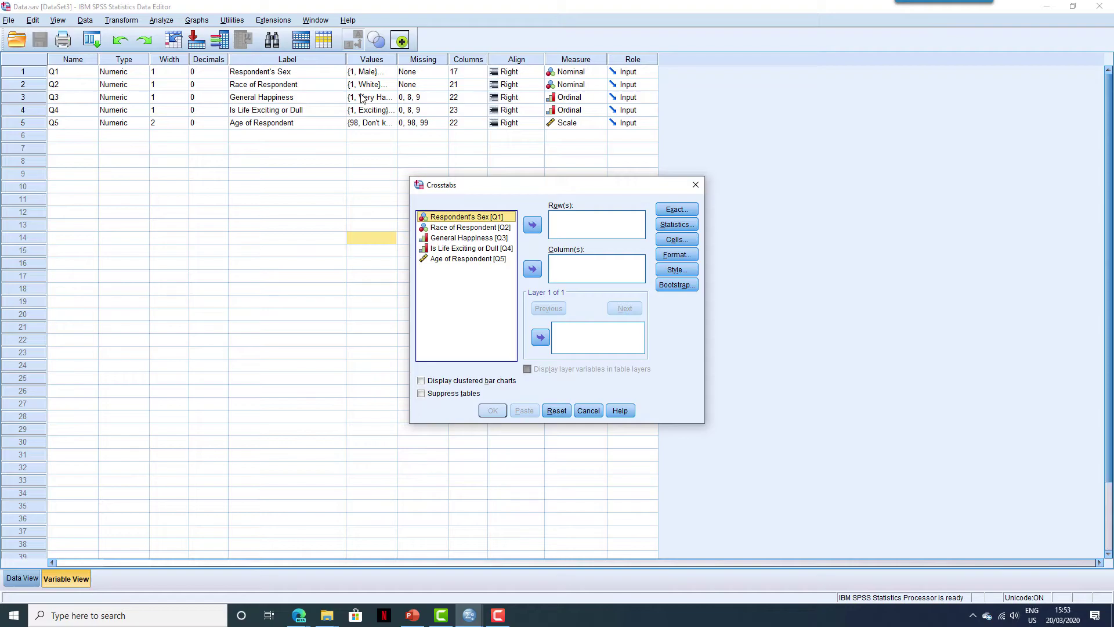
left_click(533, 225)
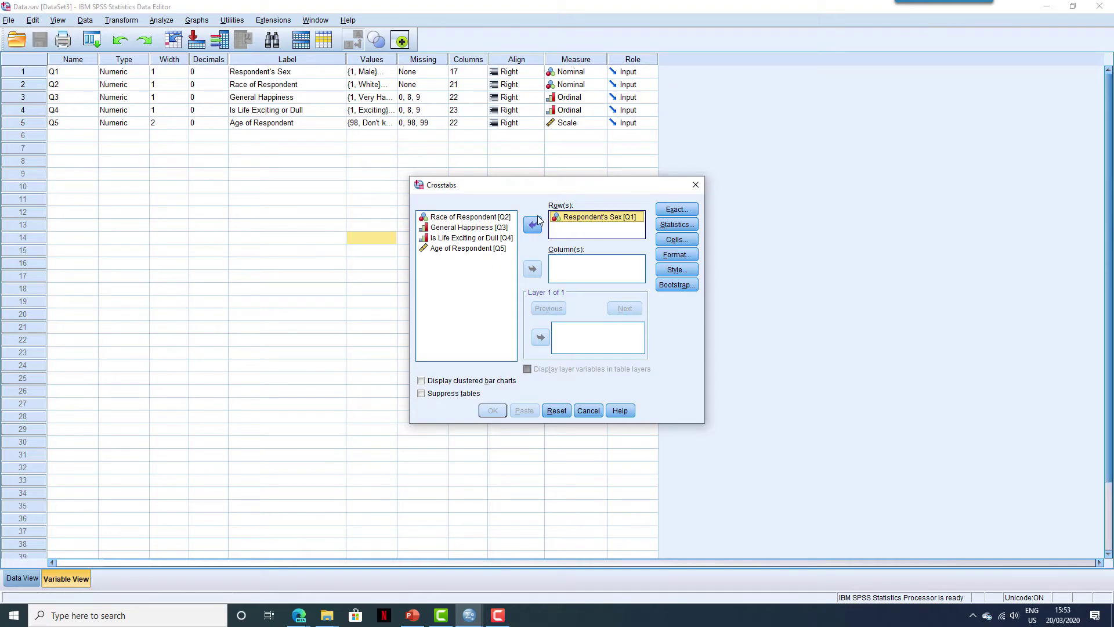
left_click(495, 239)
left_click(534, 271)
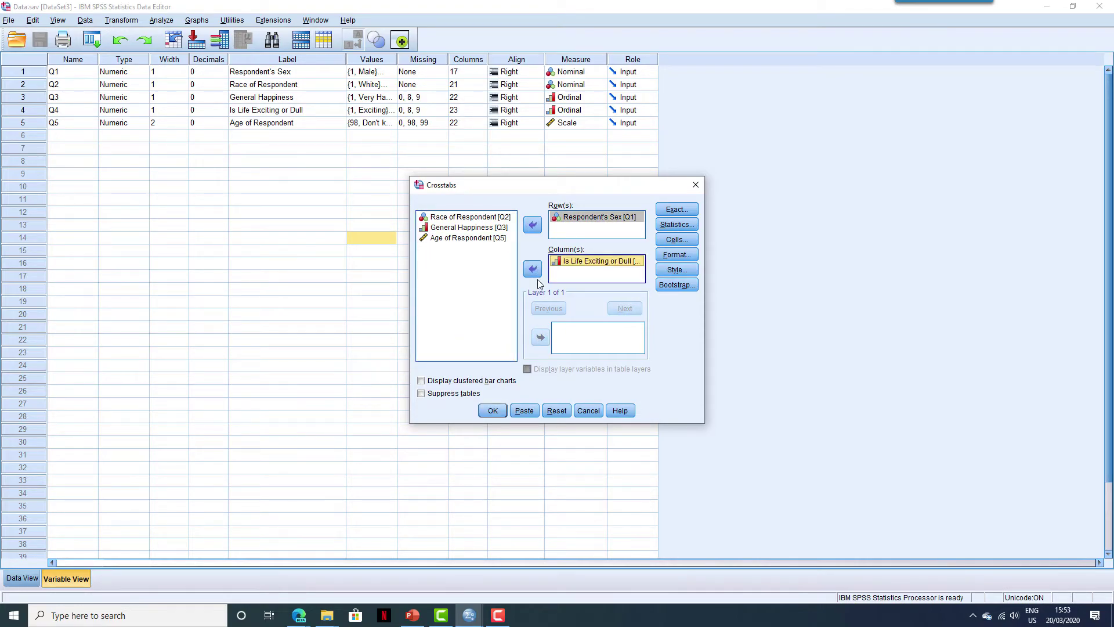
left_click(492, 412)
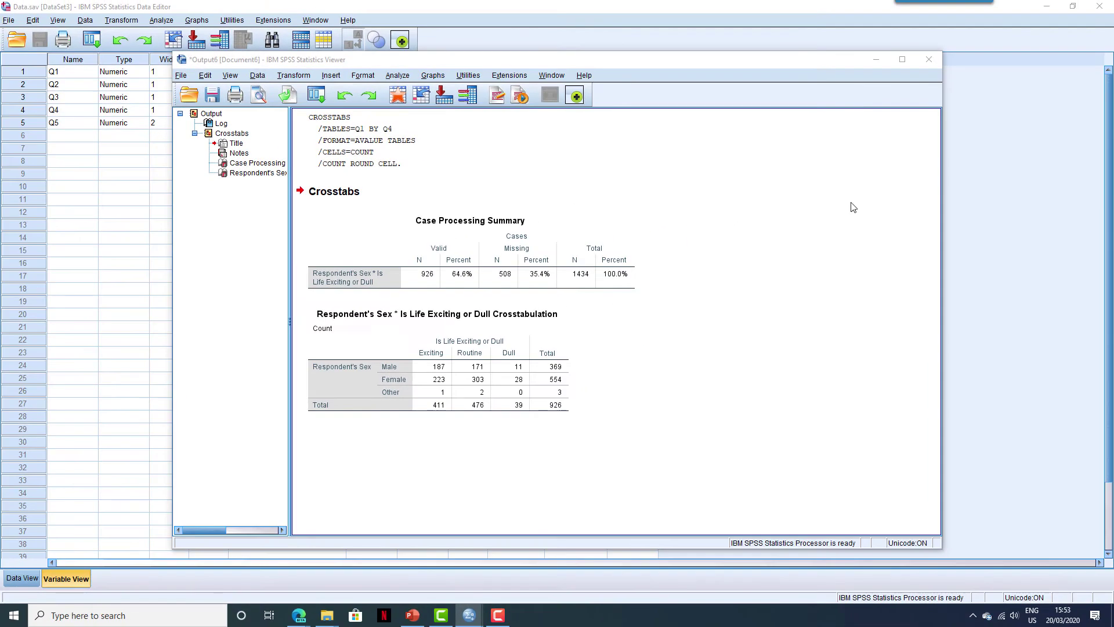
left_click(886, 65)
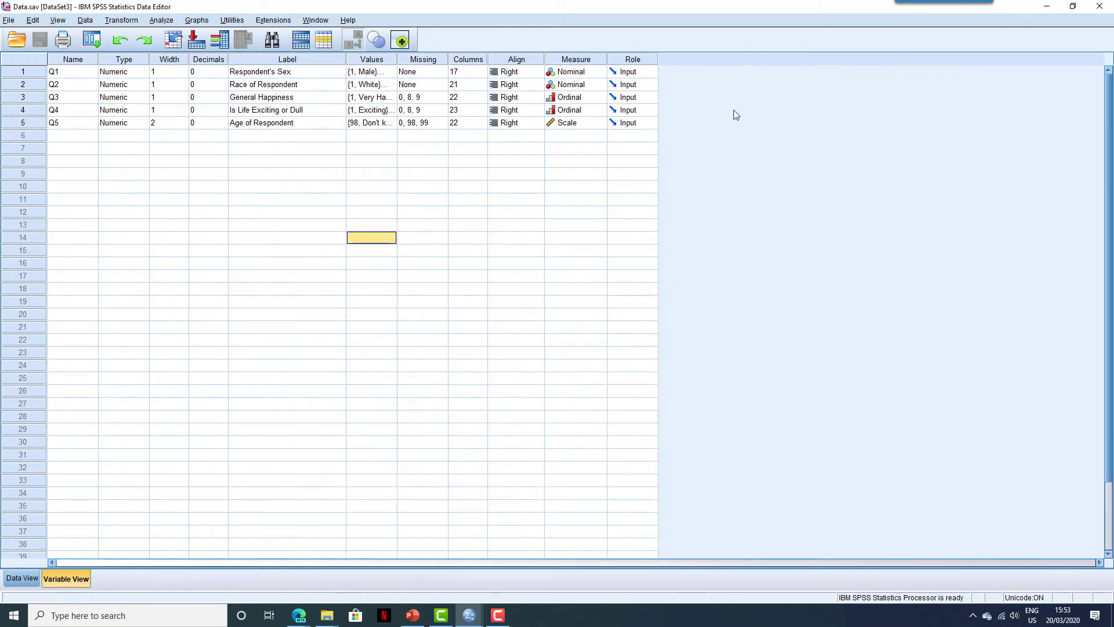
left_click(177, 22)
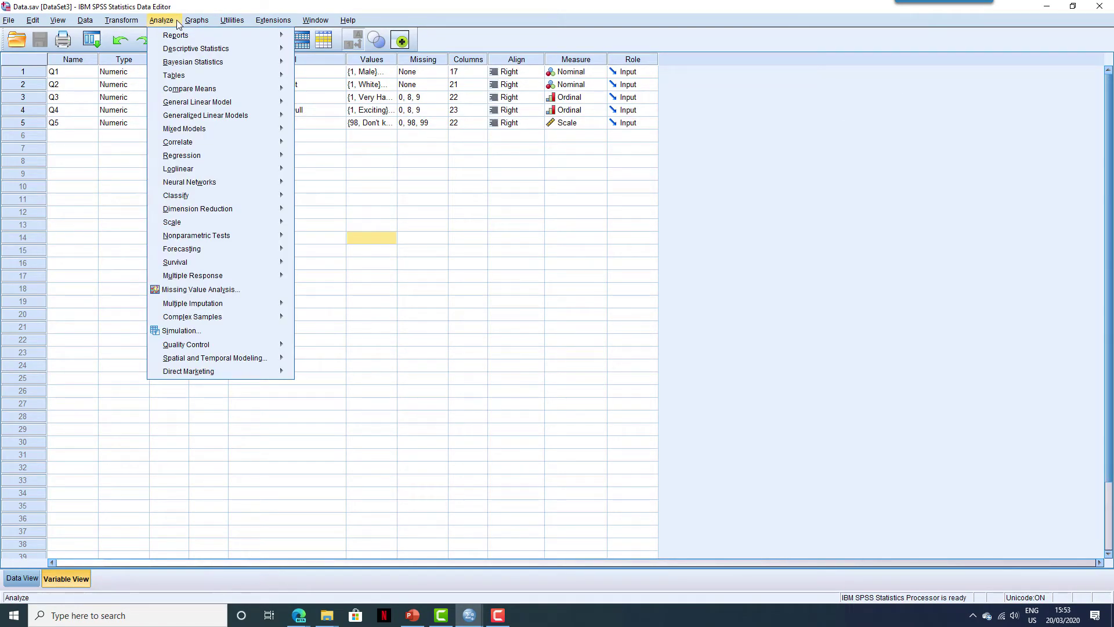
mouse_move(185, 51)
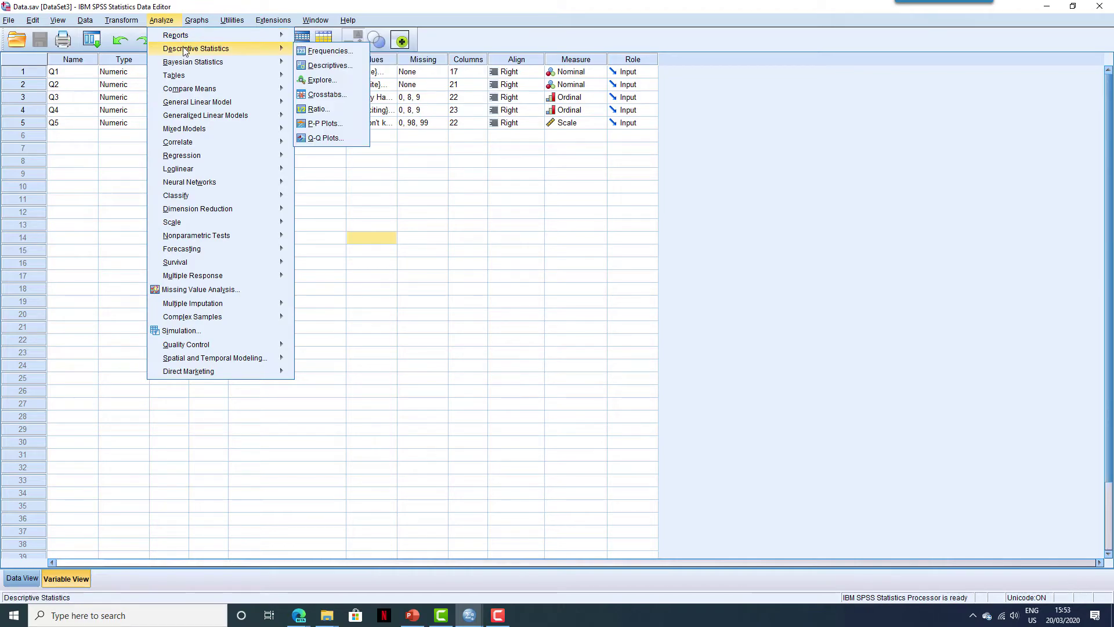
mouse_move(234, 75)
mouse_move(247, 102)
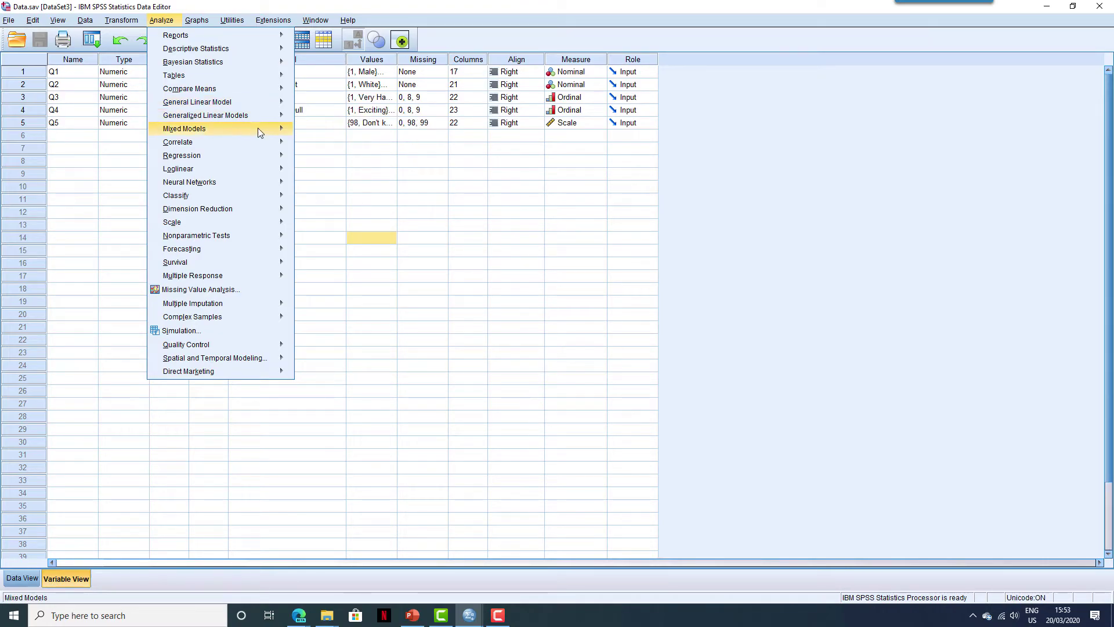
mouse_move(257, 127)
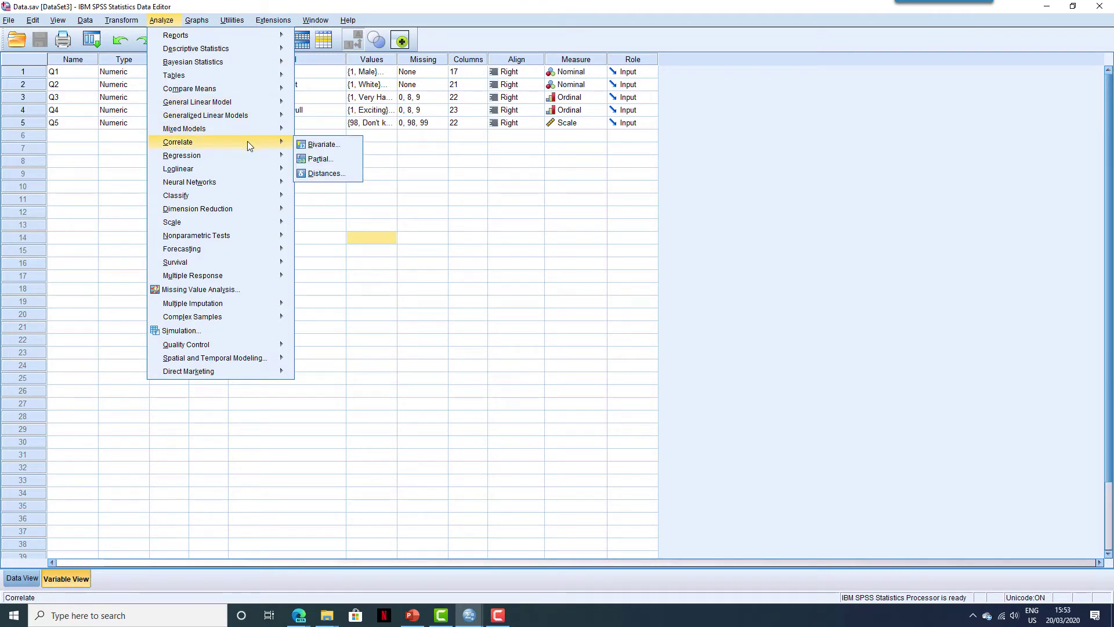
mouse_move(245, 154)
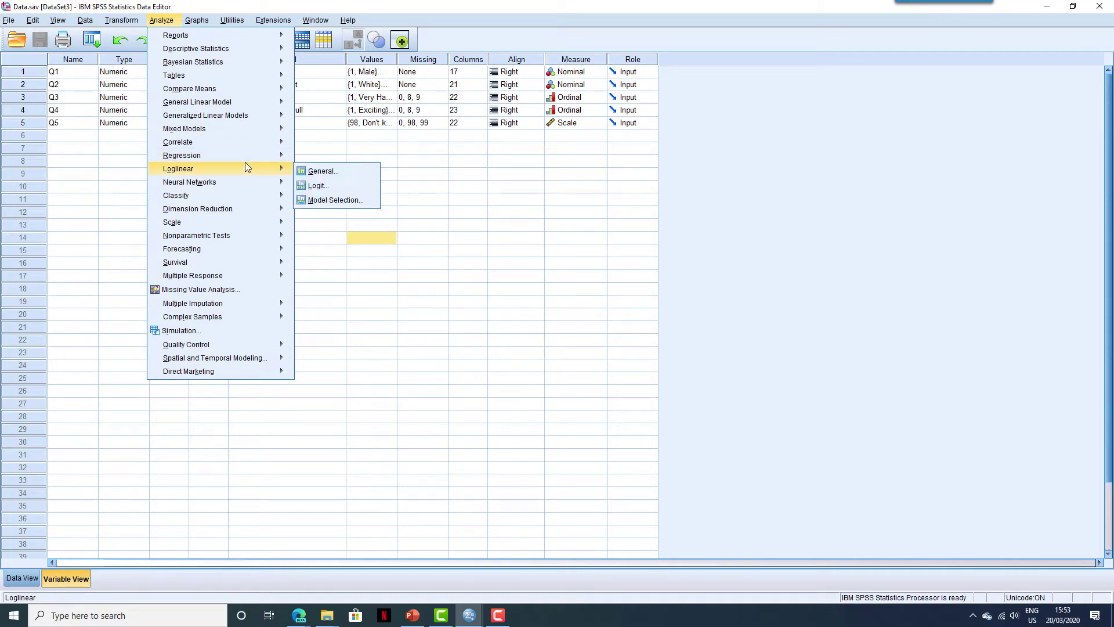
mouse_move(245, 190)
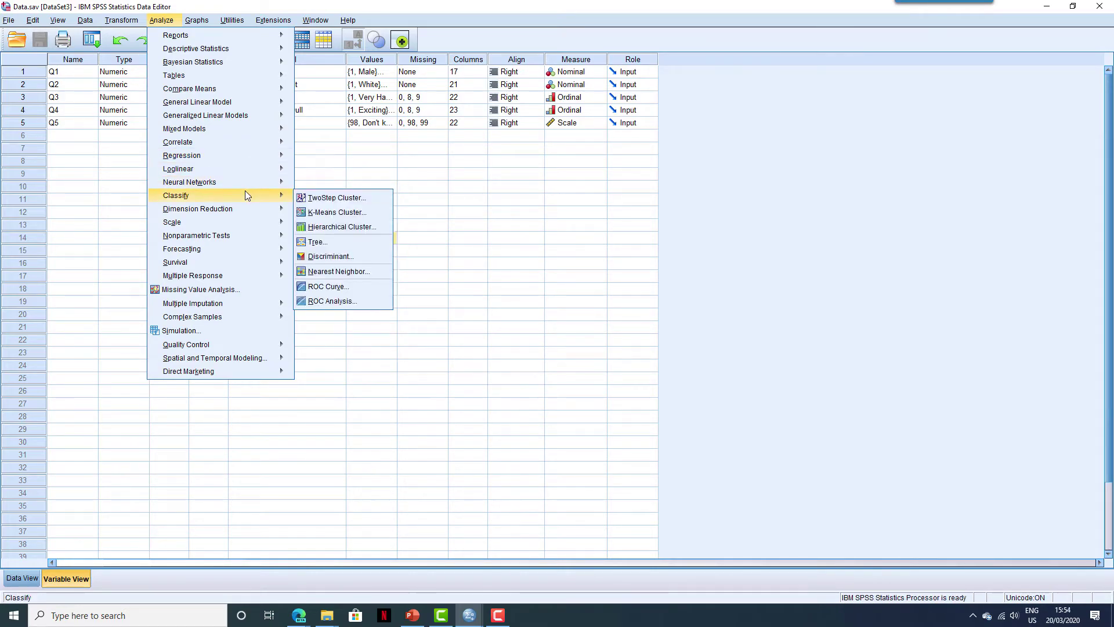
mouse_move(252, 222)
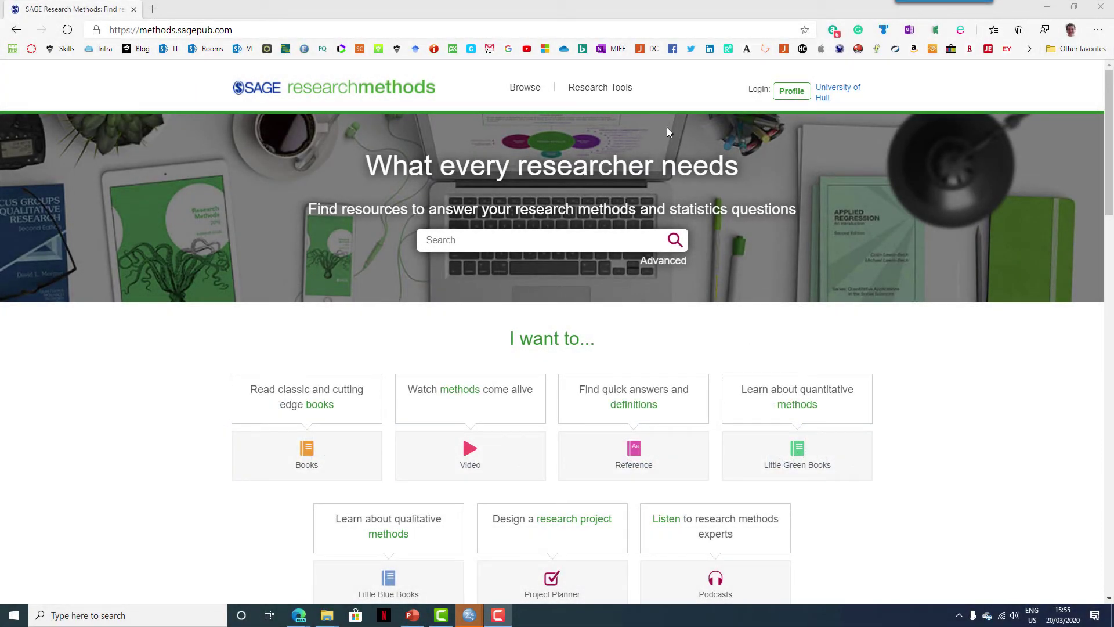
In SAGE Research Methods, use the Which Stats Test tool to find a test for differences between sets of unmatched, nominal data.
mouse_move(619, 97)
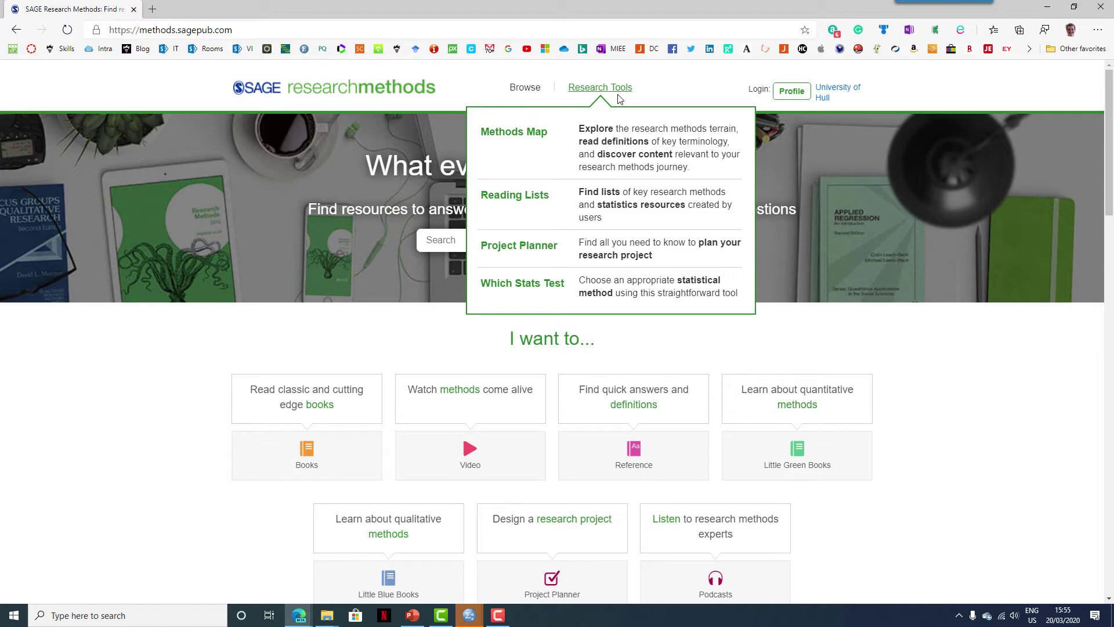
left_click(548, 296)
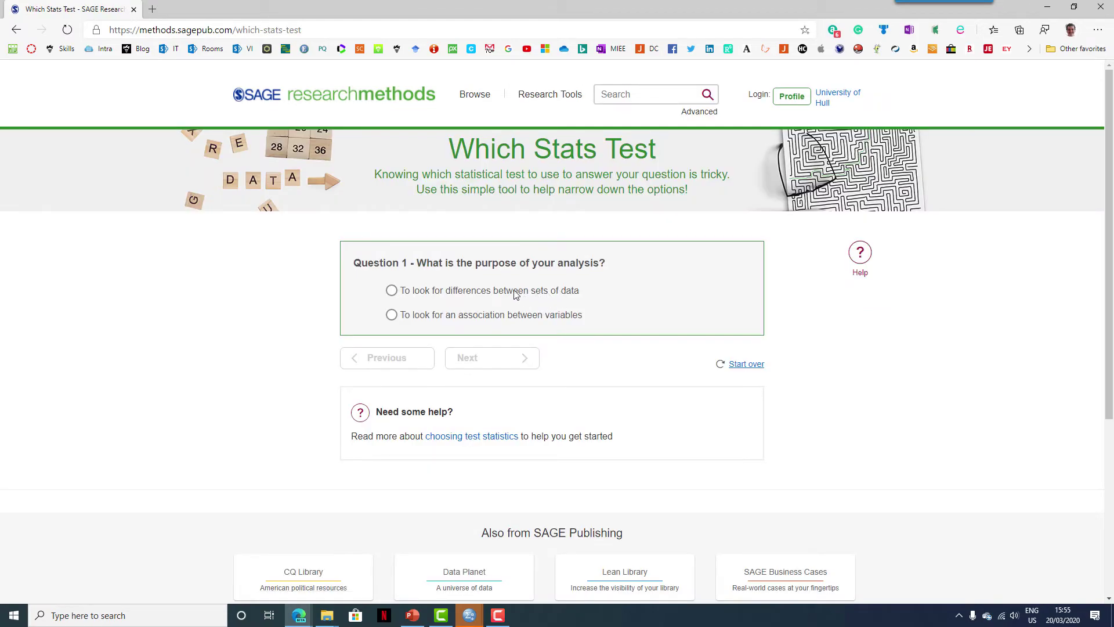
left_click(515, 293)
left_click(509, 367)
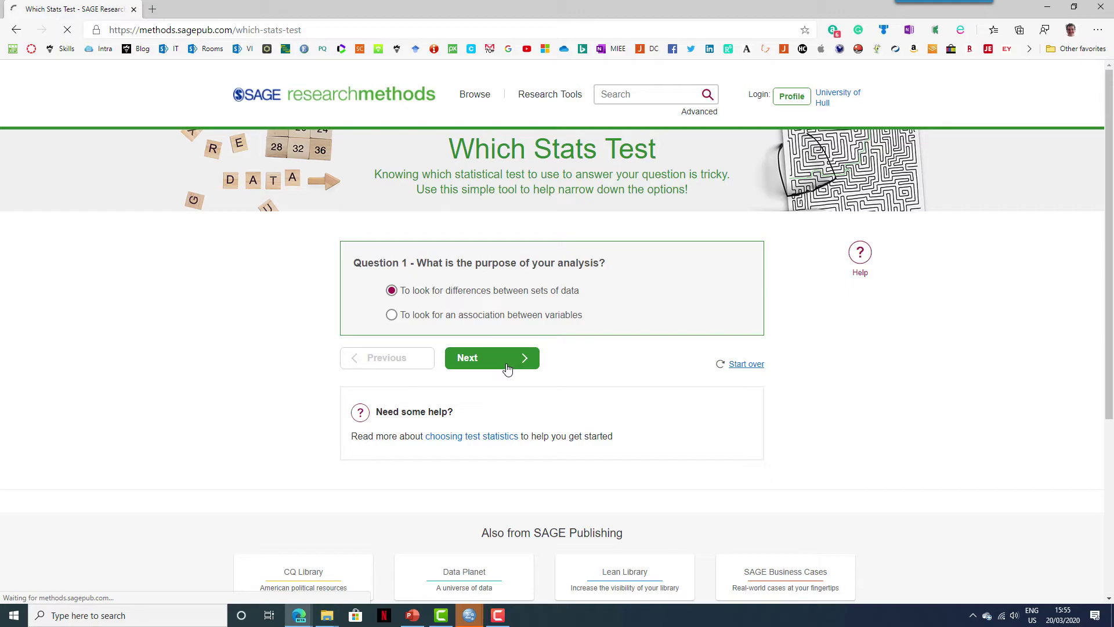
left_click(496, 360)
left_click(504, 358)
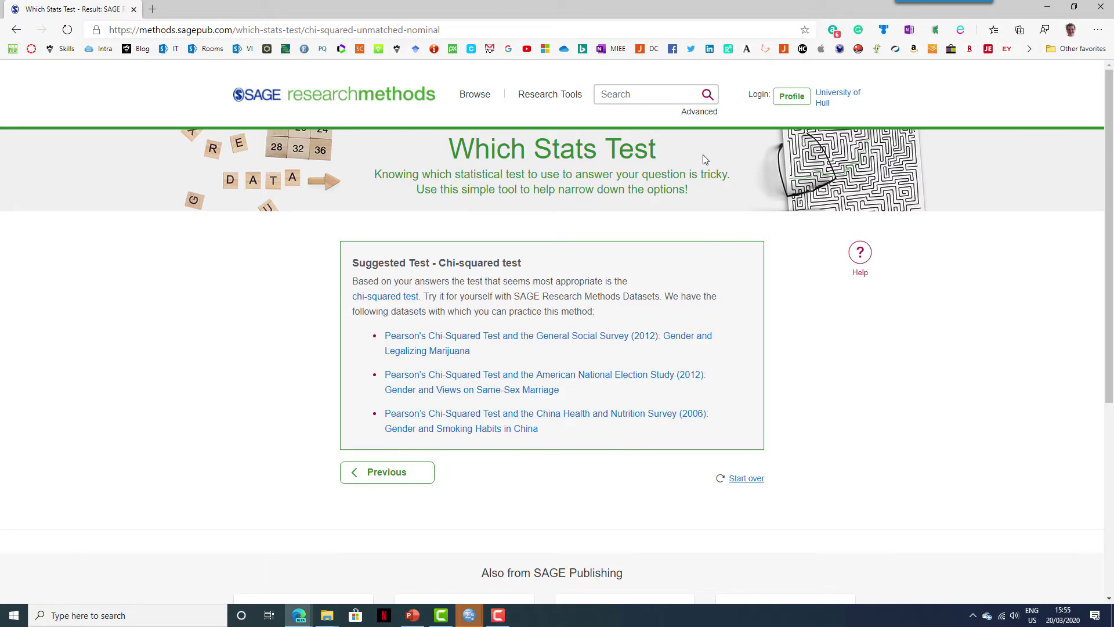
Search the SAGE Research Methods site for ANOVA.
left_click(645, 104)
type("ANOVA")
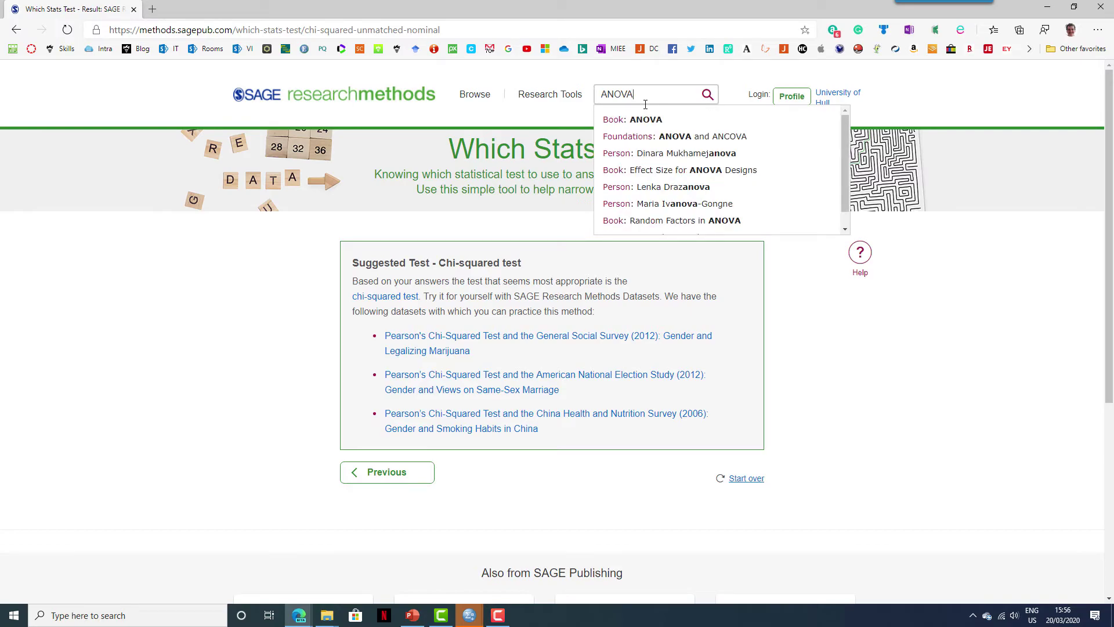
key("Return")
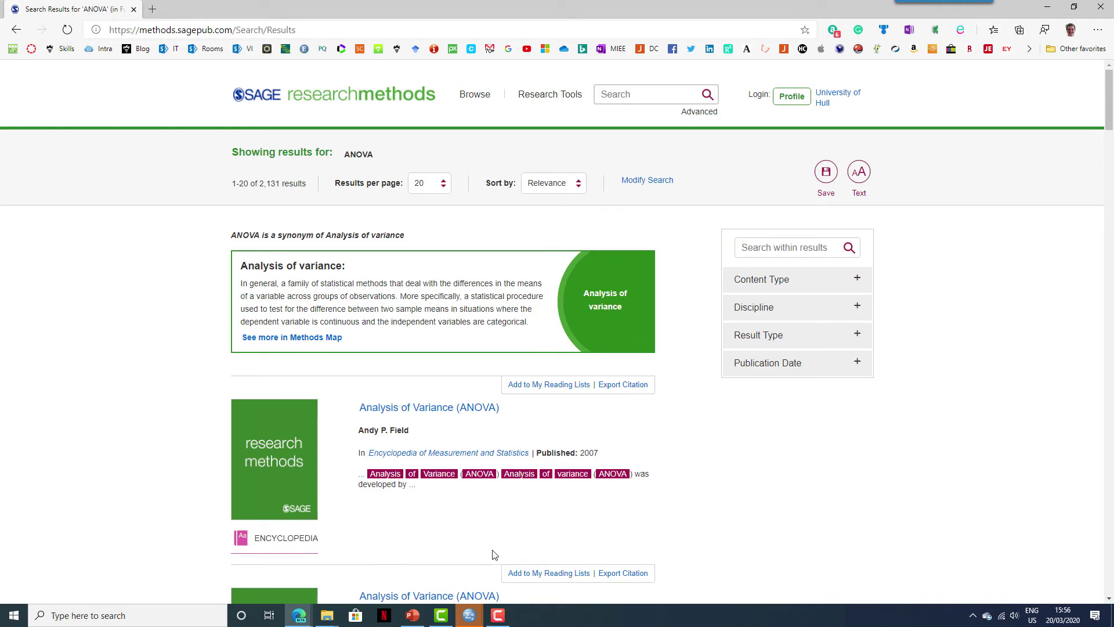
Switch to Data.sav in SPSS and set up a custom table with Is Life Exciting or Dull in the columns and Respondent's Sex in the rows.
mouse_move(469, 620)
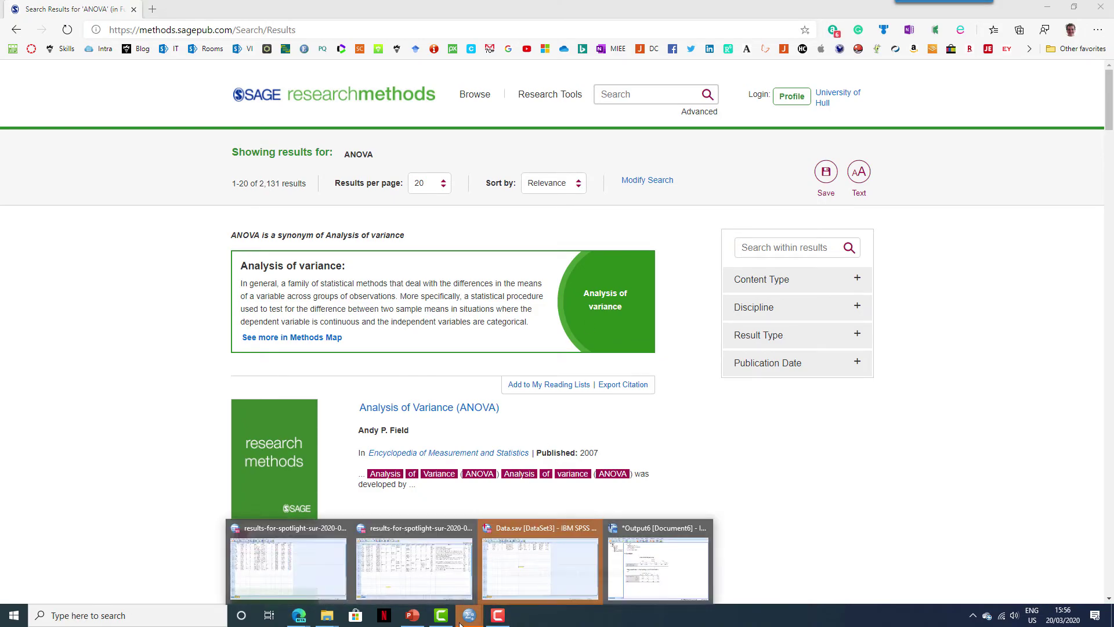
left_click(500, 587)
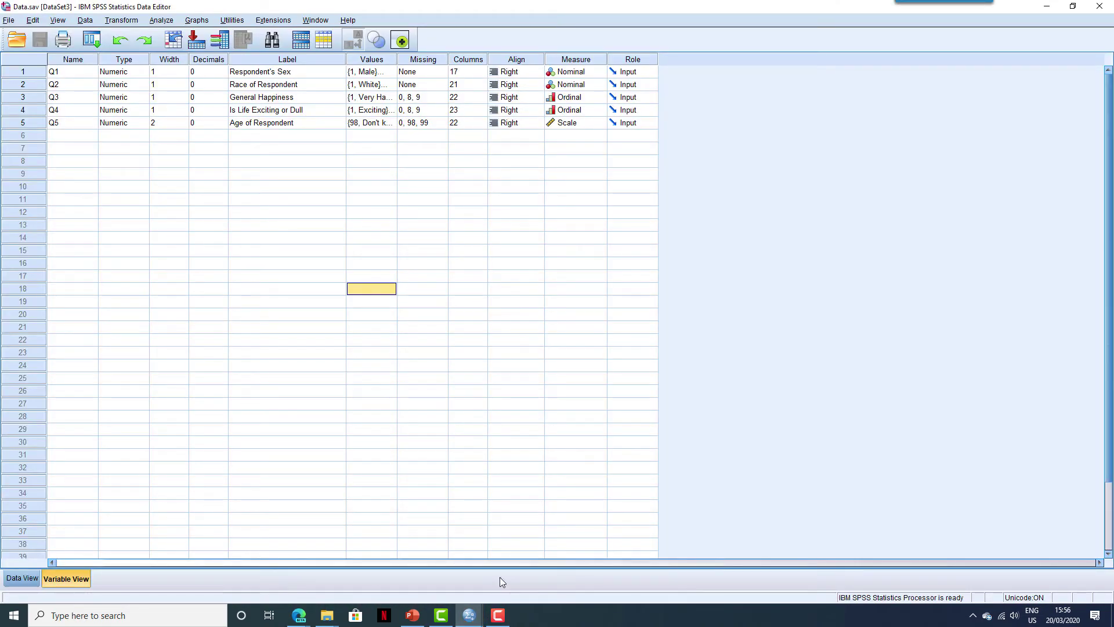
left_click(162, 21)
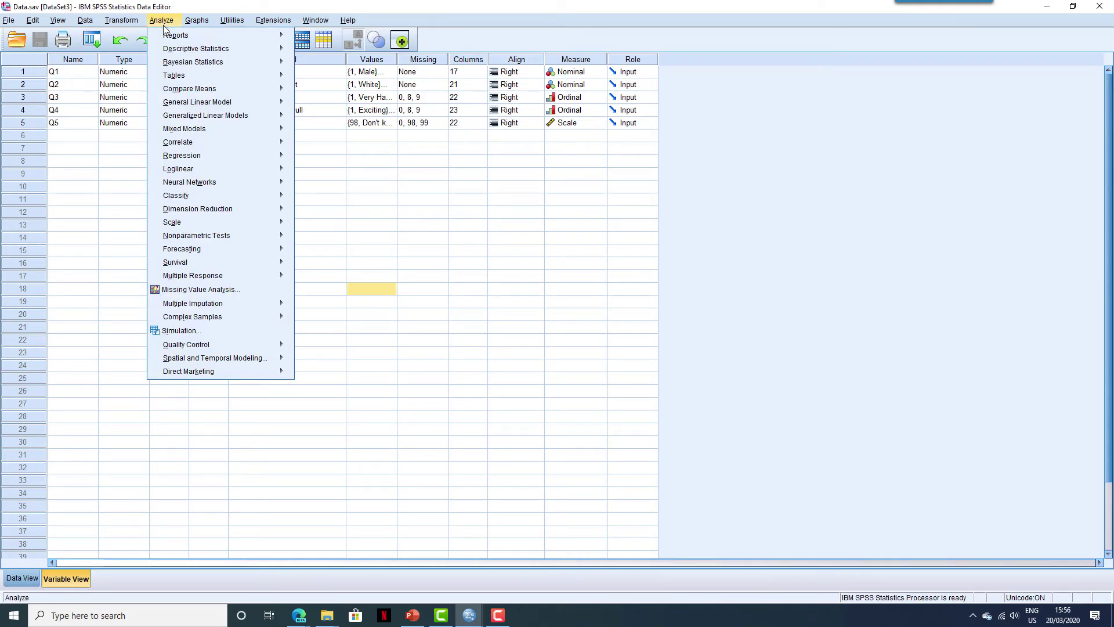
mouse_move(204, 78)
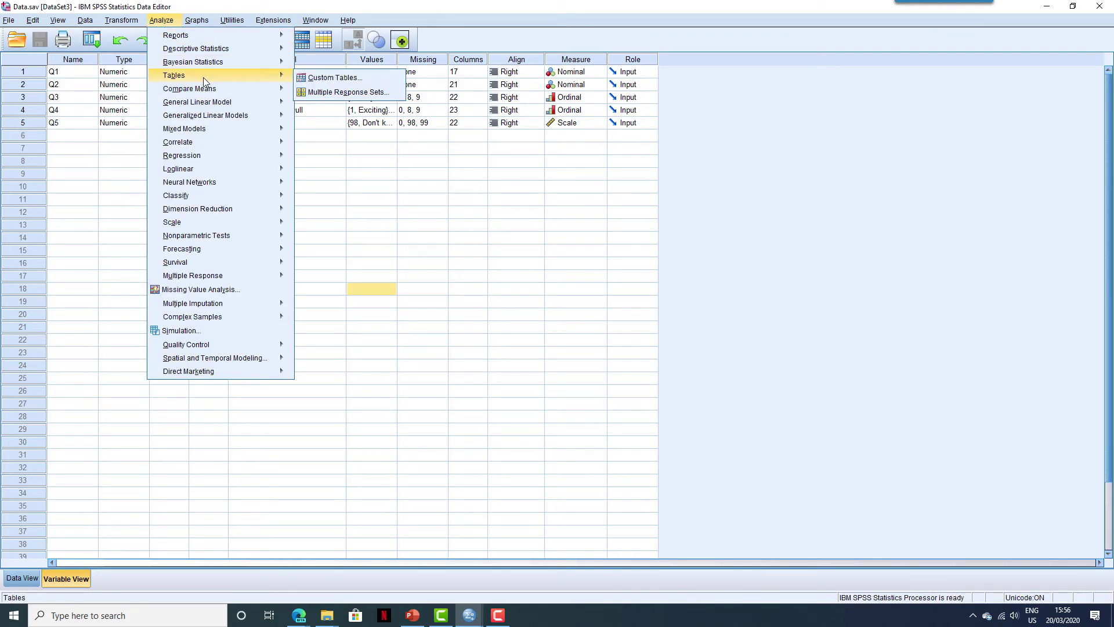
left_click(374, 78)
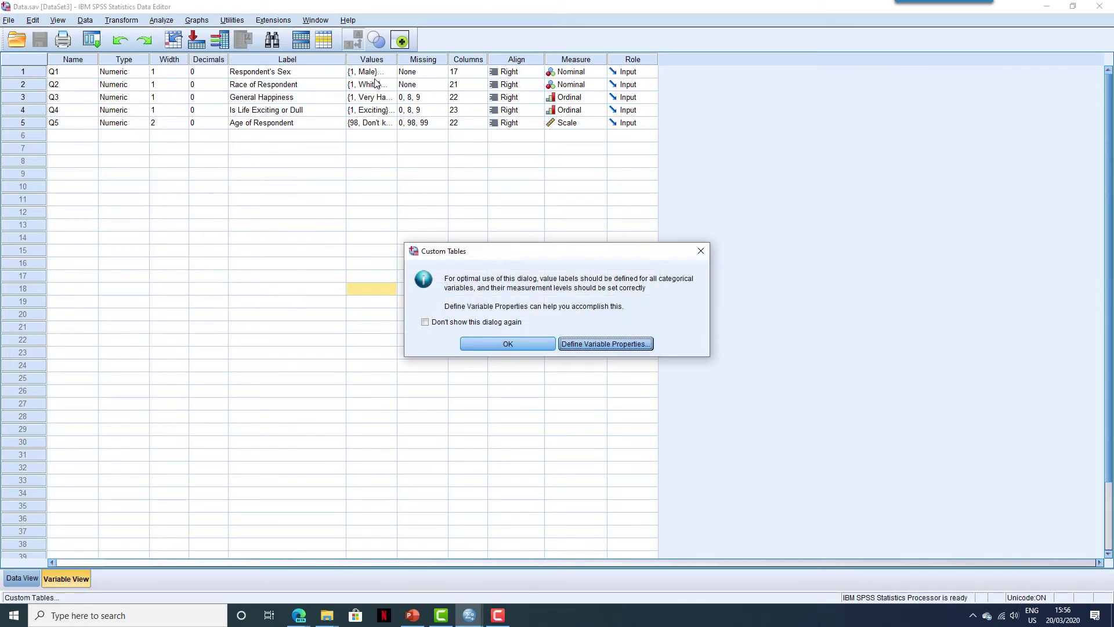
left_click(526, 343)
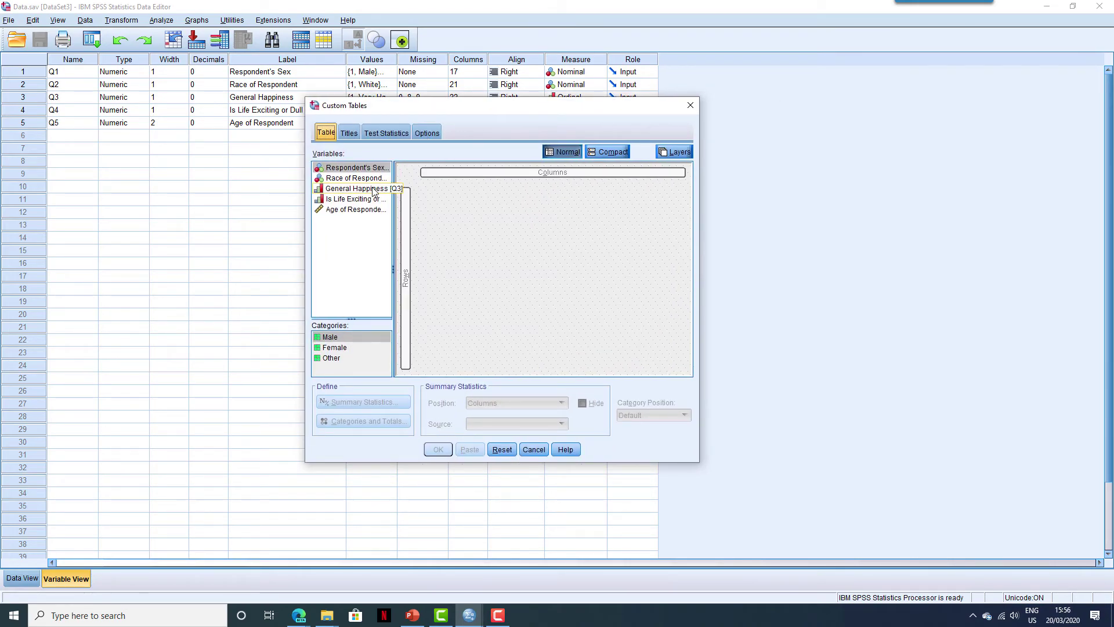
left_click_drag(366, 199, 510, 176)
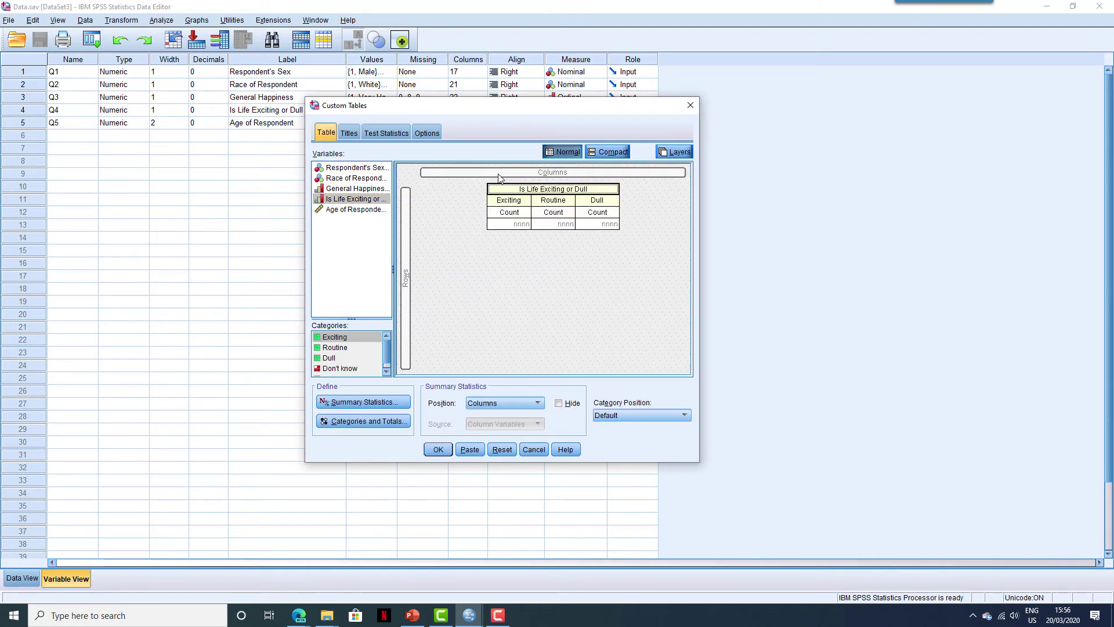
left_click(352, 168)
left_click_drag(352, 170, 421, 239)
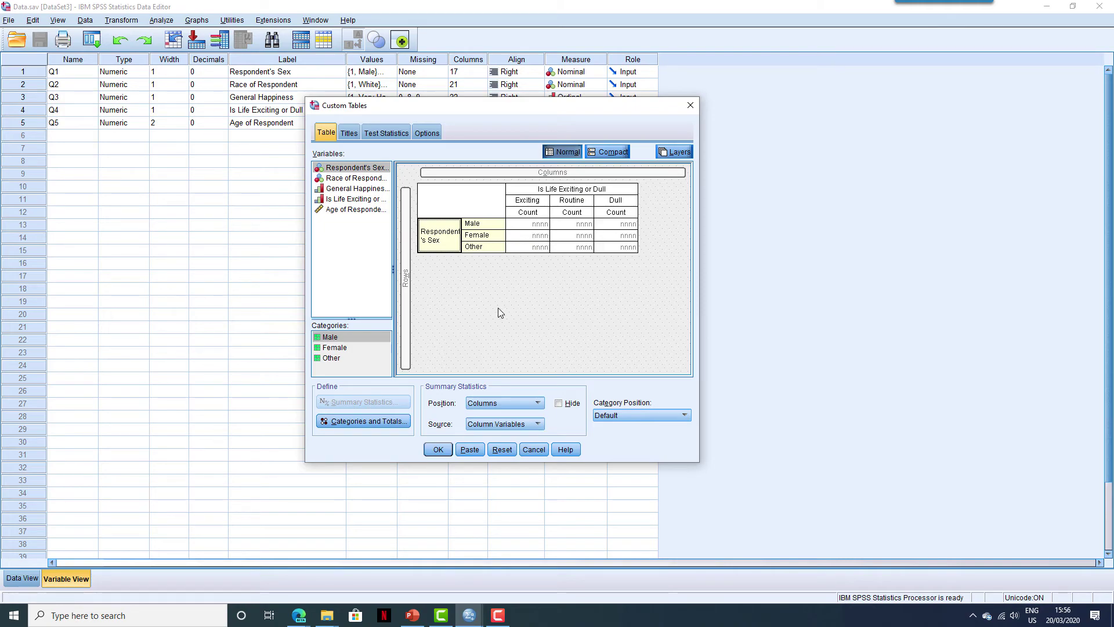
Try nesting Race of Respondent within Respondent's Sex in the table rows, and remove it again.
left_click_drag(355, 179, 508, 249)
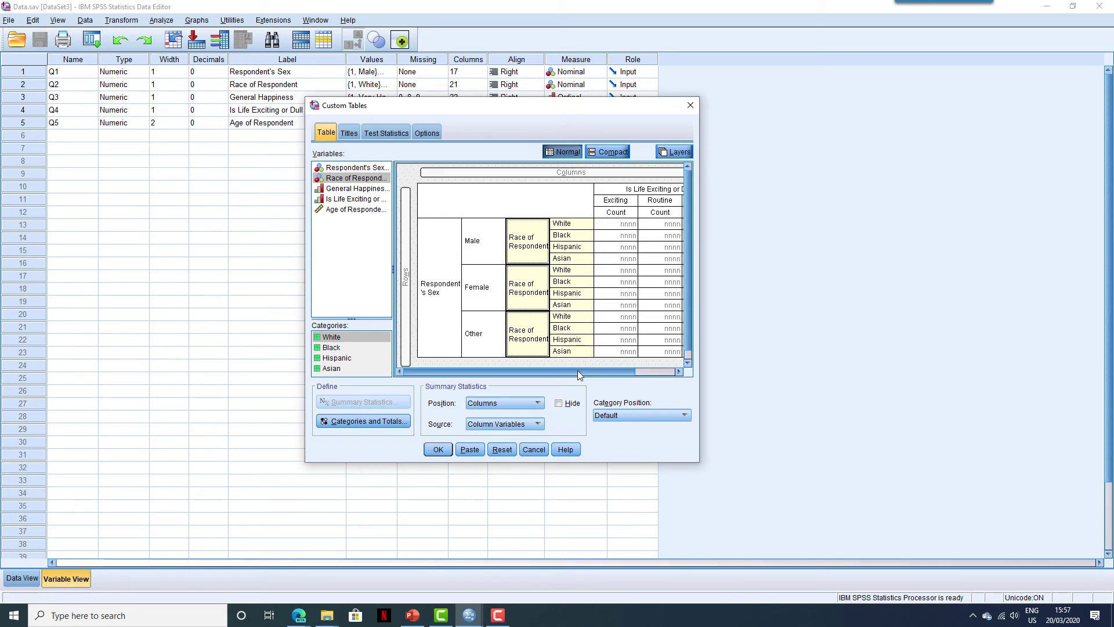
left_click_drag(577, 370, 663, 382)
left_click(483, 246)
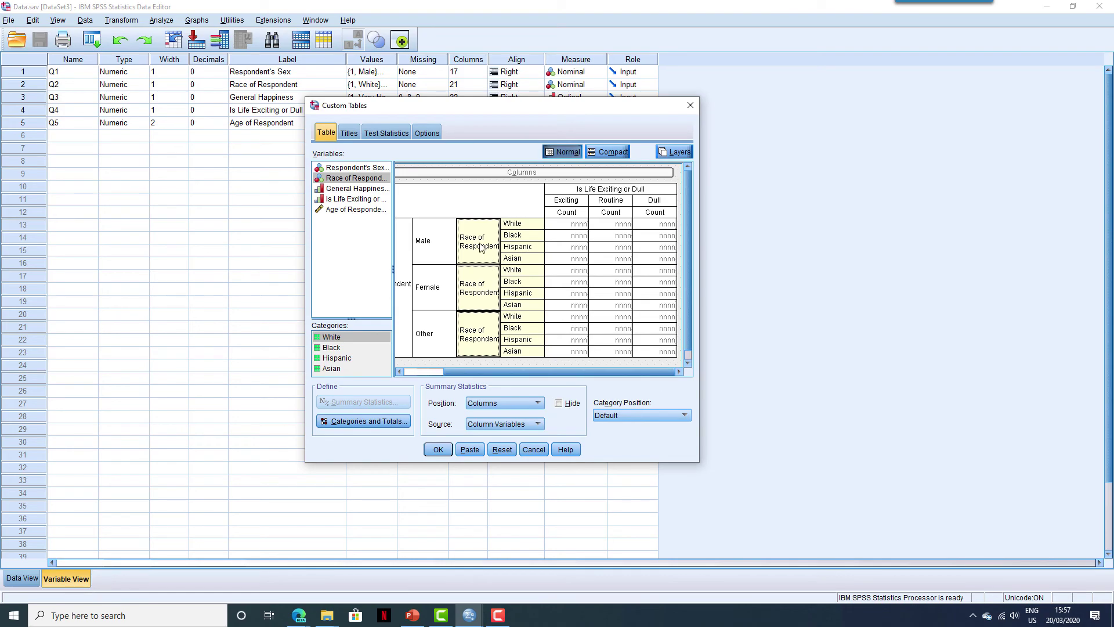
key("Delete")
Generate the custom table of Respondent's Sex by Is Life Exciting or Dull.
left_click(529, 283)
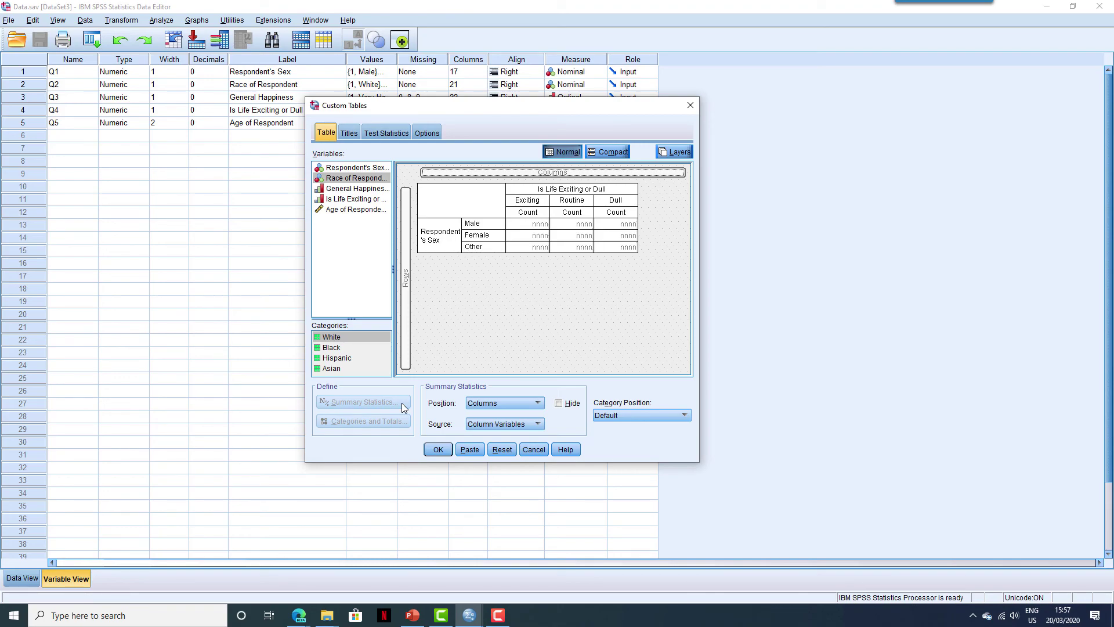
left_click(438, 449)
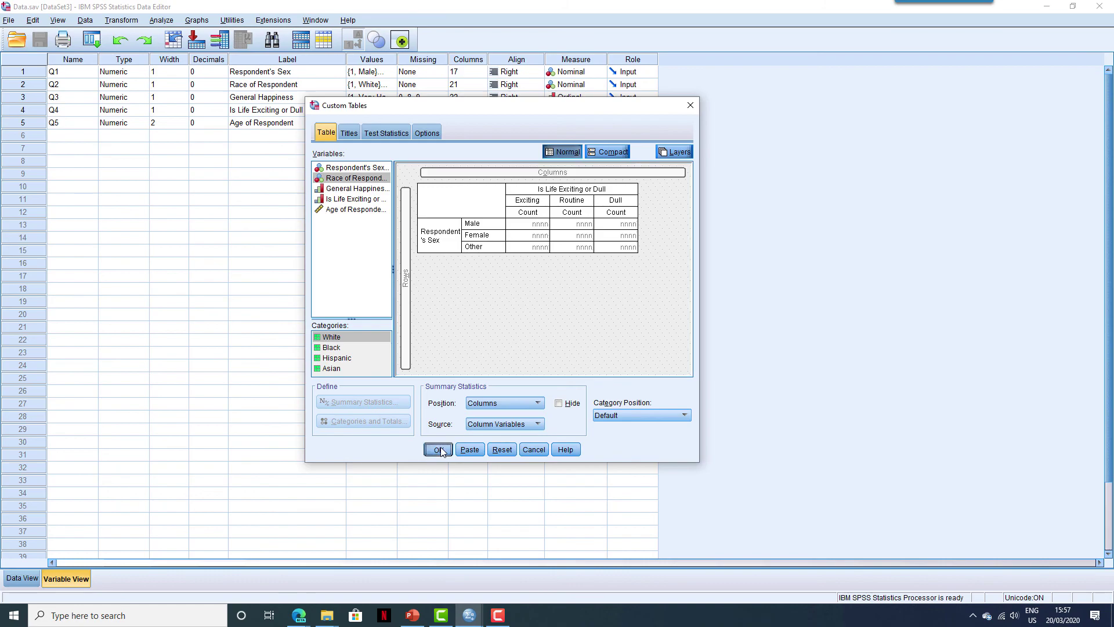